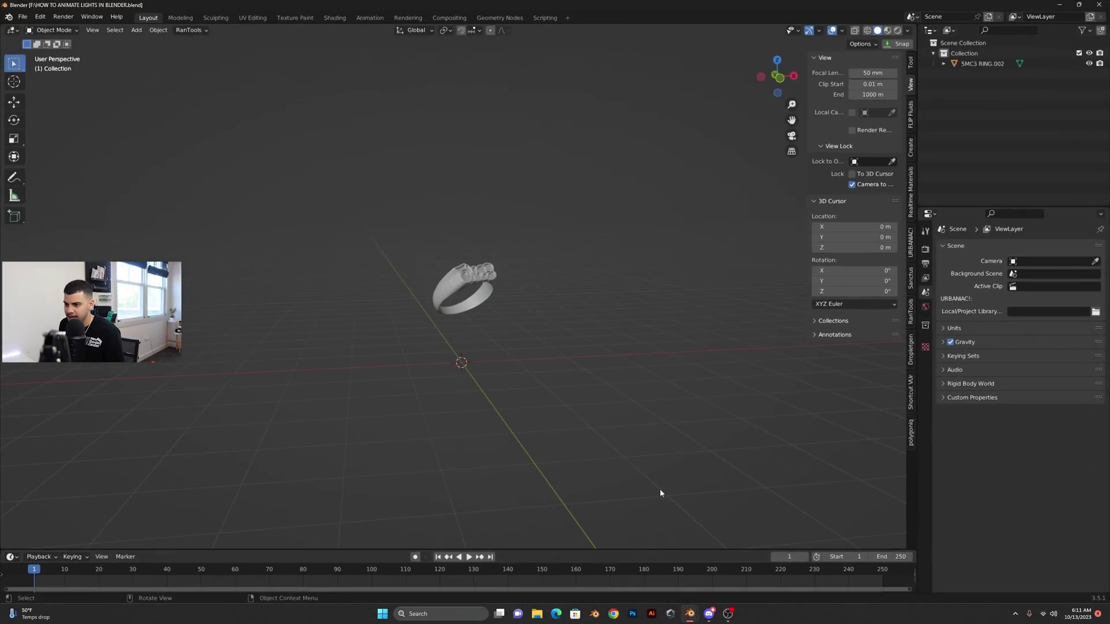
Step: Centre the view on the ring, try a Z rotation on it, then cancel
scroll(492, 367, up, 3)
shift+middle_drag(489, 361, 545, 359)
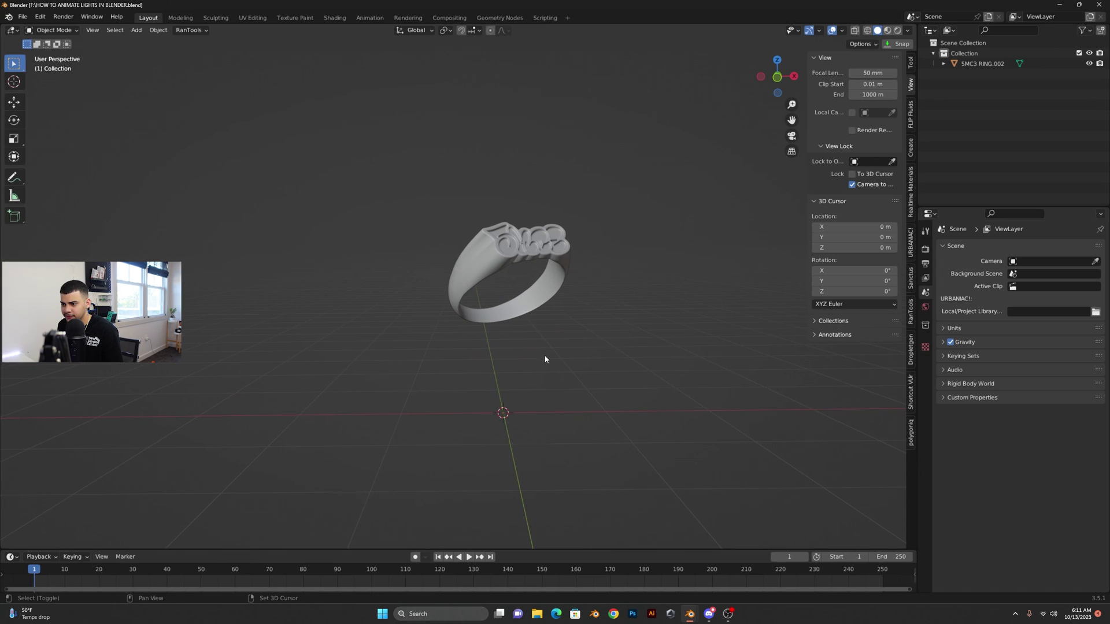
click(499, 270)
key(r)
key(z)
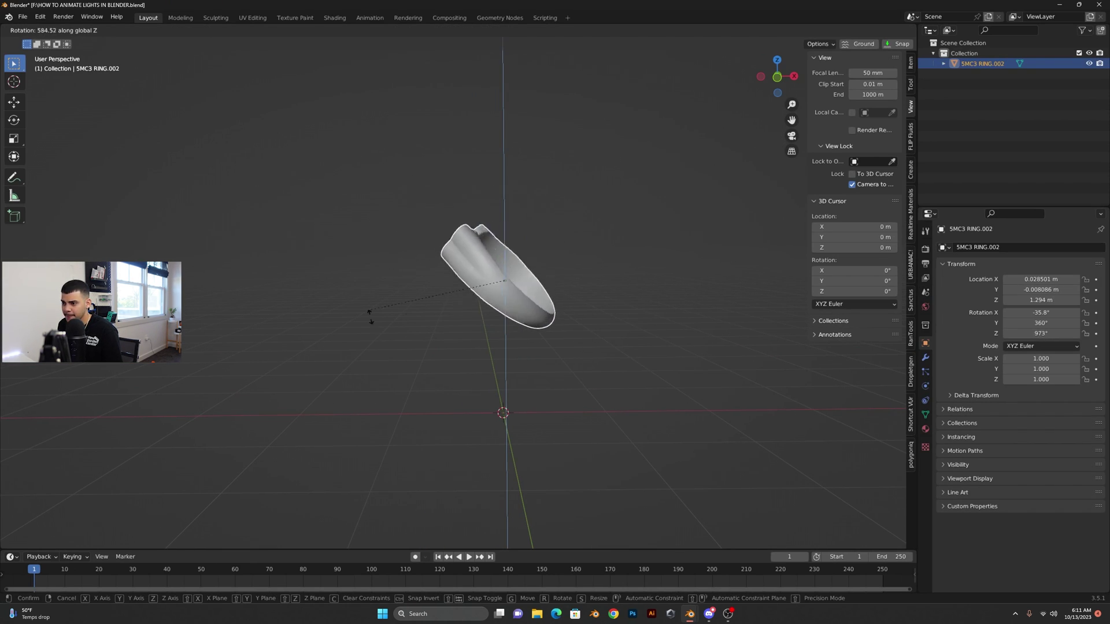
right_click(652, 366)
click(647, 357)
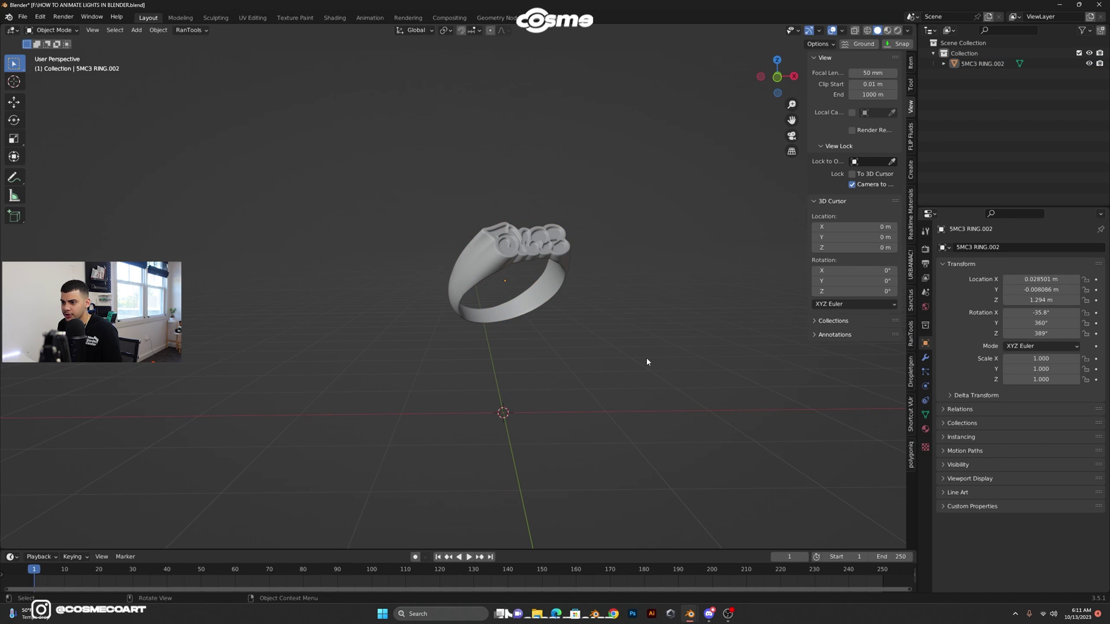
middle_drag(644, 356, 627, 359)
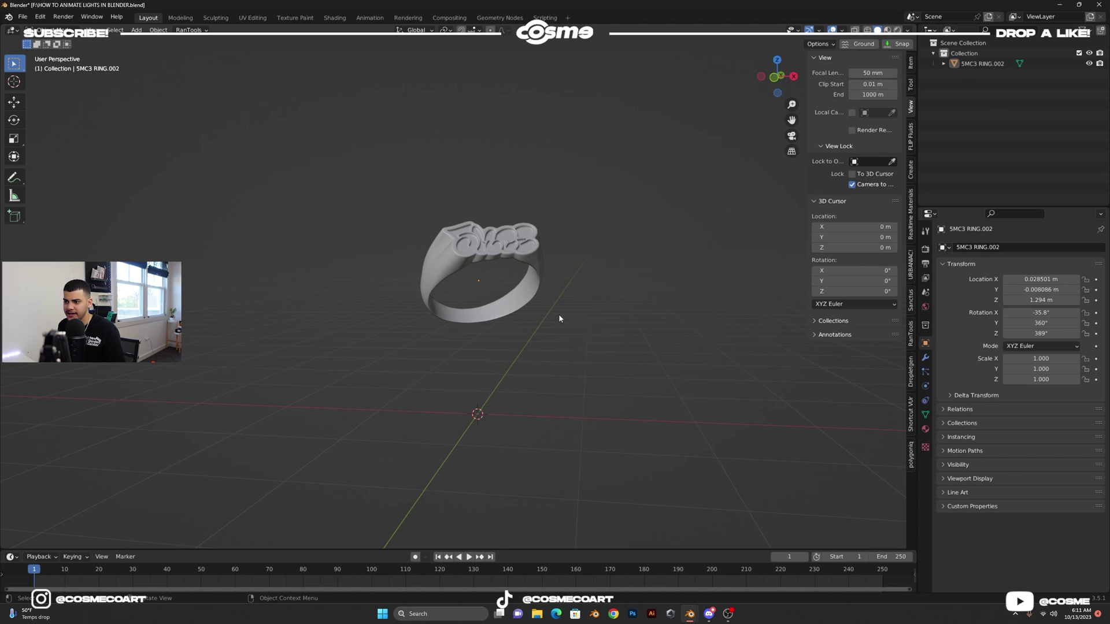
middle_drag(570, 272, 575, 274)
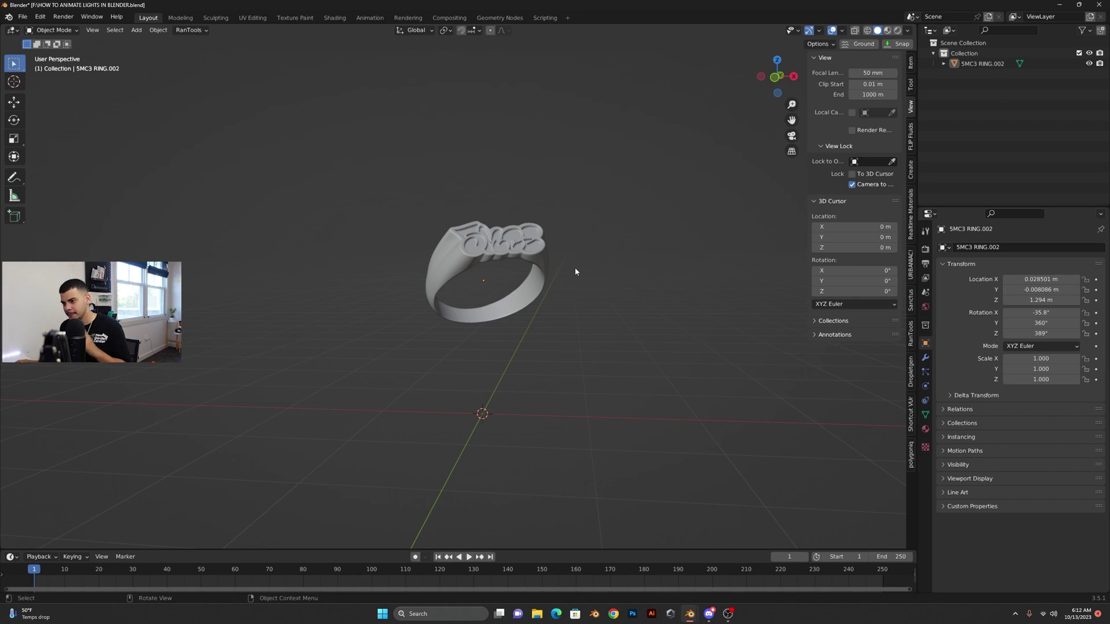
middle_drag(579, 271, 560, 270)
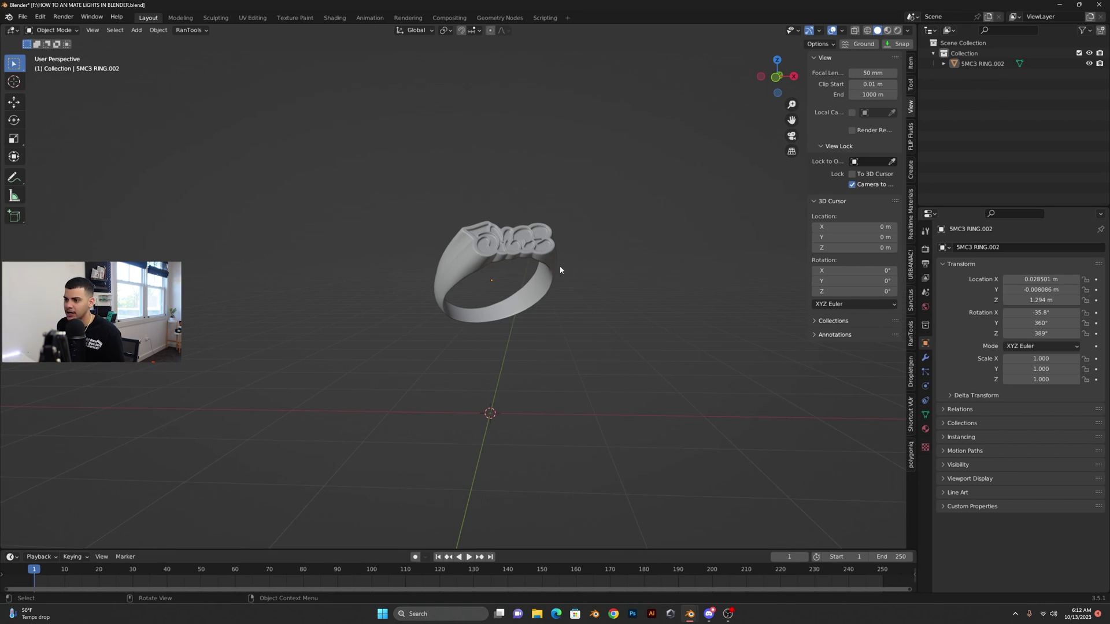
scroll(565, 295, down, 3)
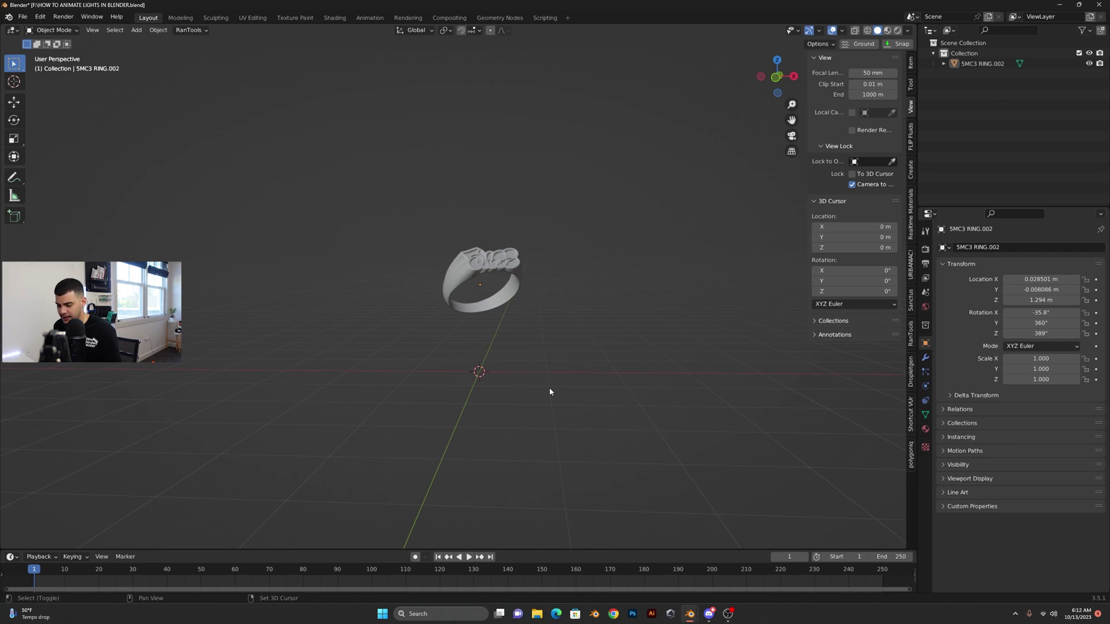
Step: Add an area light raised about 2.6 m above the ring, and use Rendered shading
key(shift+a)
mouse_move(549, 392)
mouse_move(540, 367)
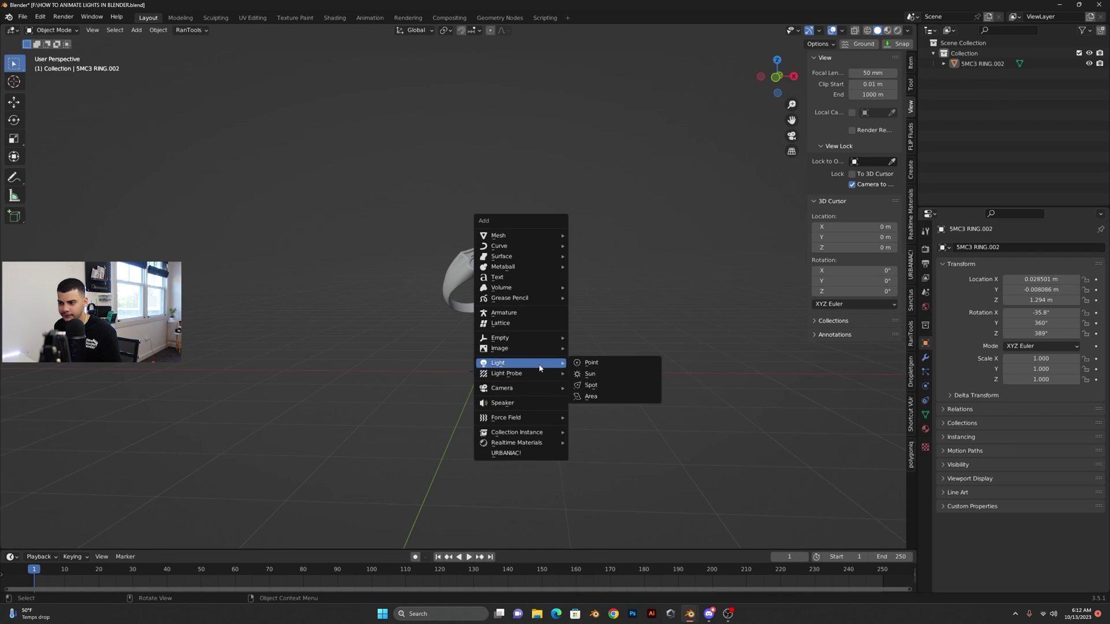
click(614, 396)
key(g)
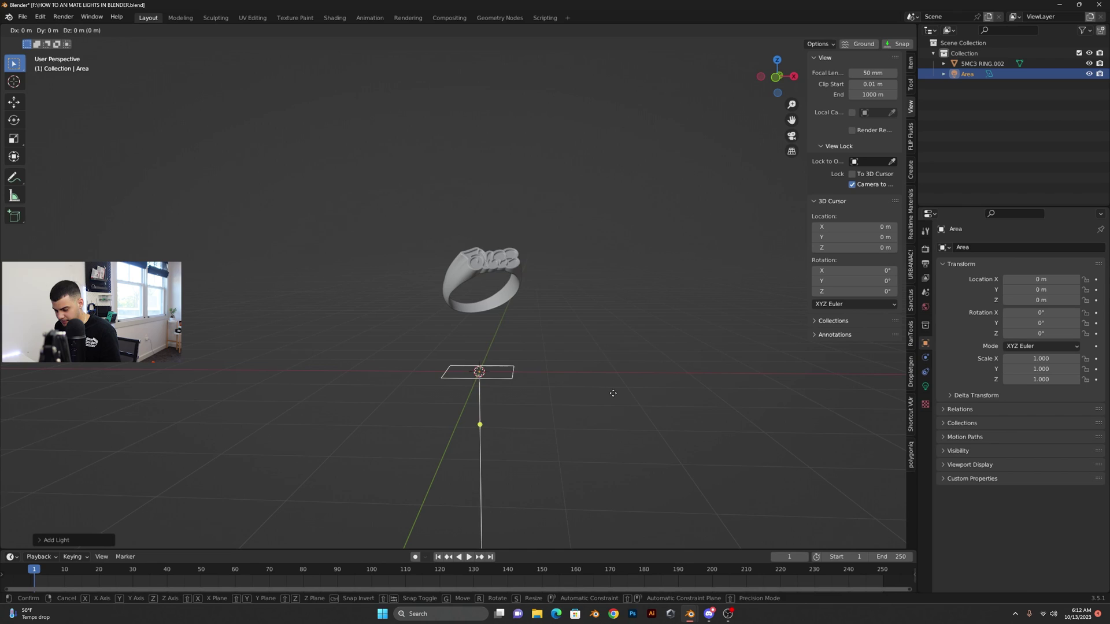
key(z)
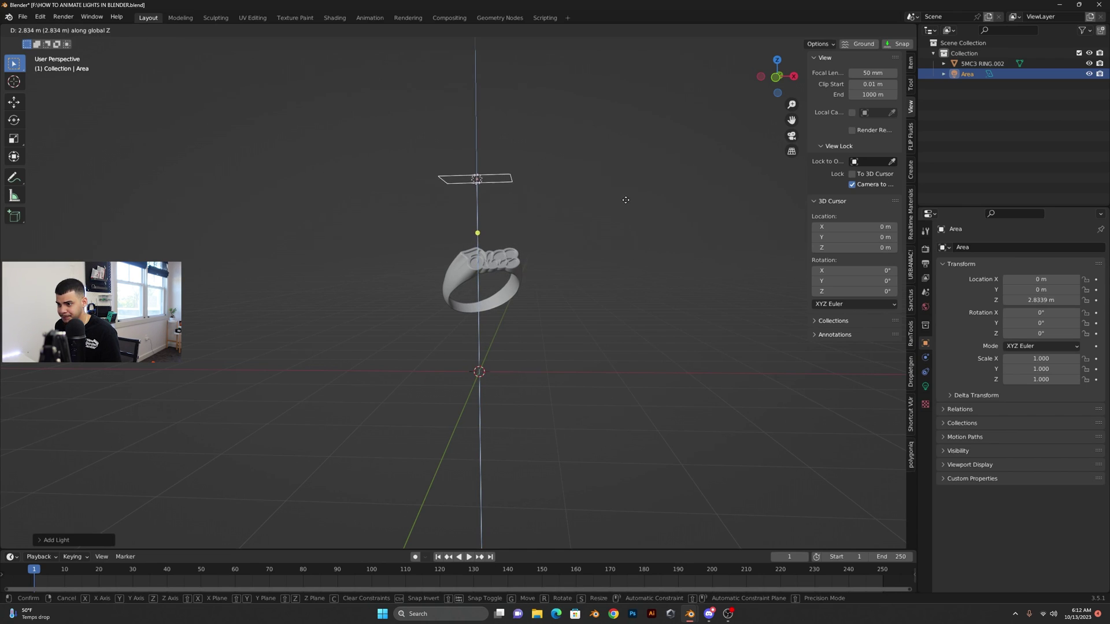
click(622, 220)
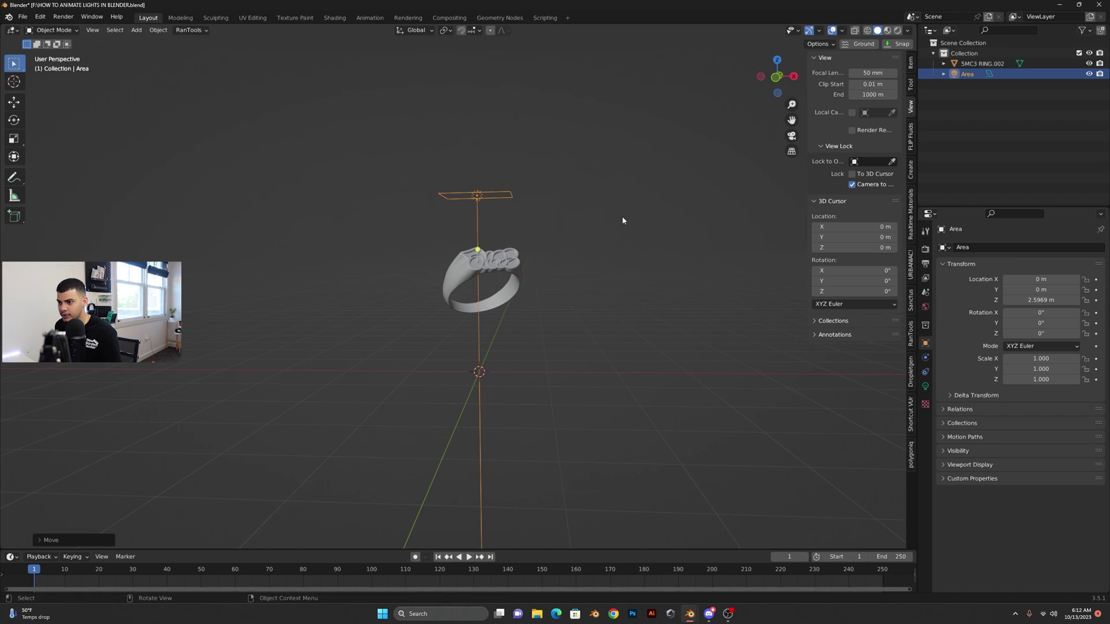
click(897, 31)
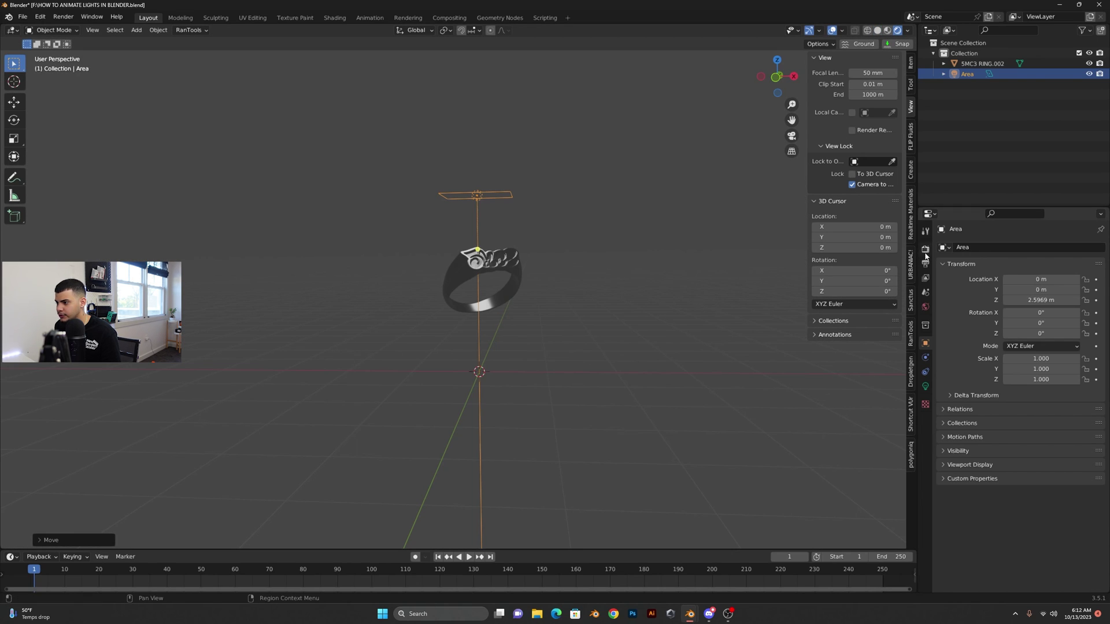
Step: Set the render engine to Cycles with the GPU Compute device
click(925, 249)
click(1035, 248)
click(1029, 283)
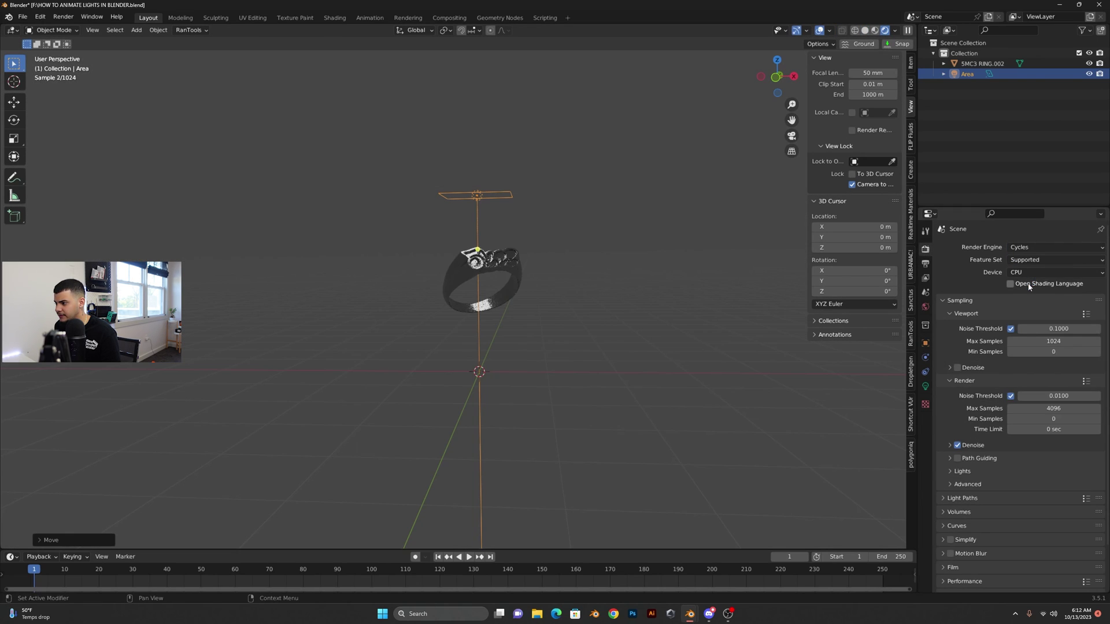
click(1029, 272)
click(1030, 296)
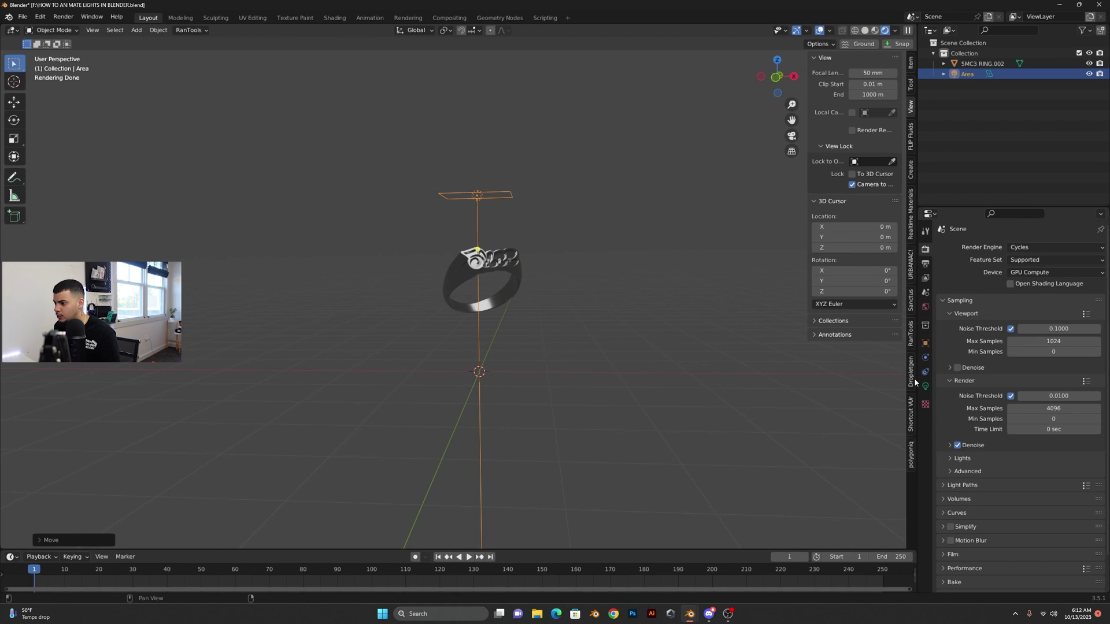
Step: Dock the Shortcut VUr key overlay on the Left
click(911, 411)
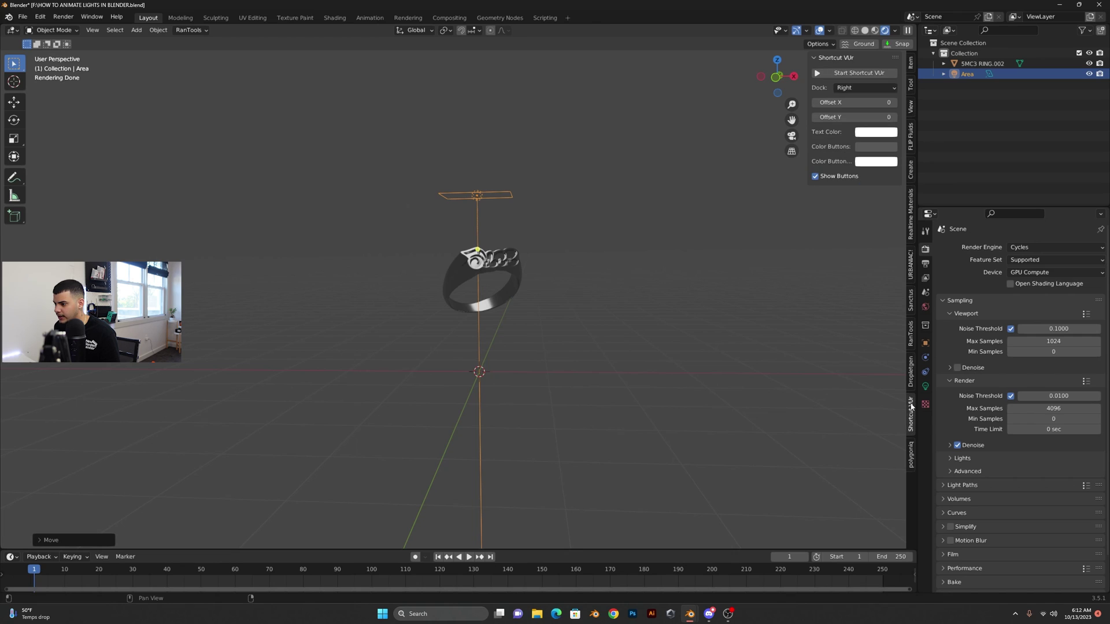
click(858, 90)
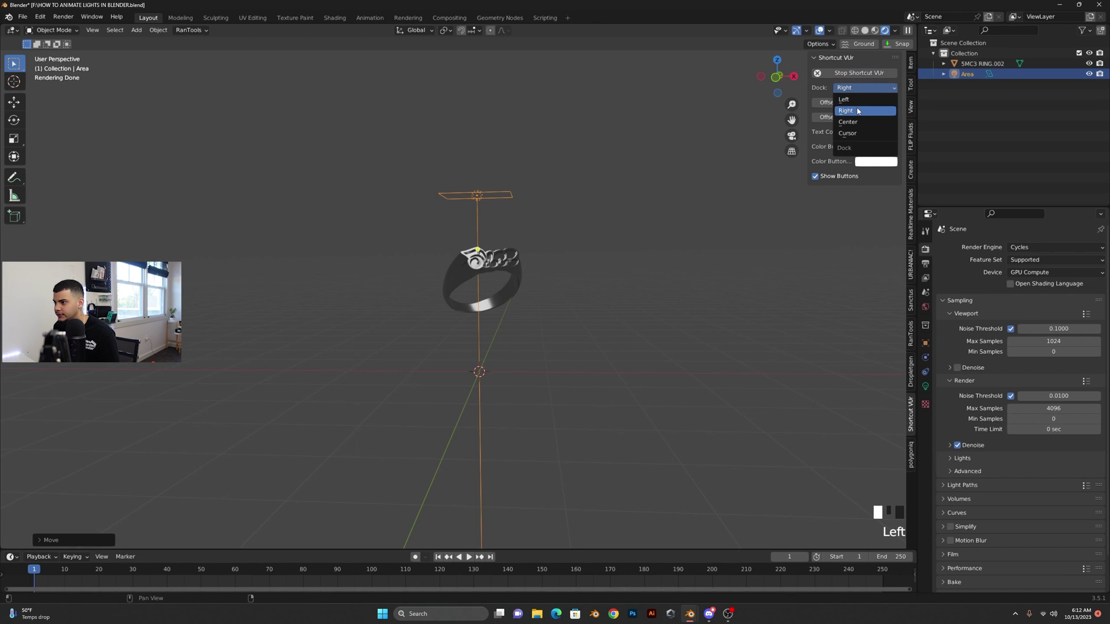
click(859, 99)
middle_drag(523, 337, 422, 353)
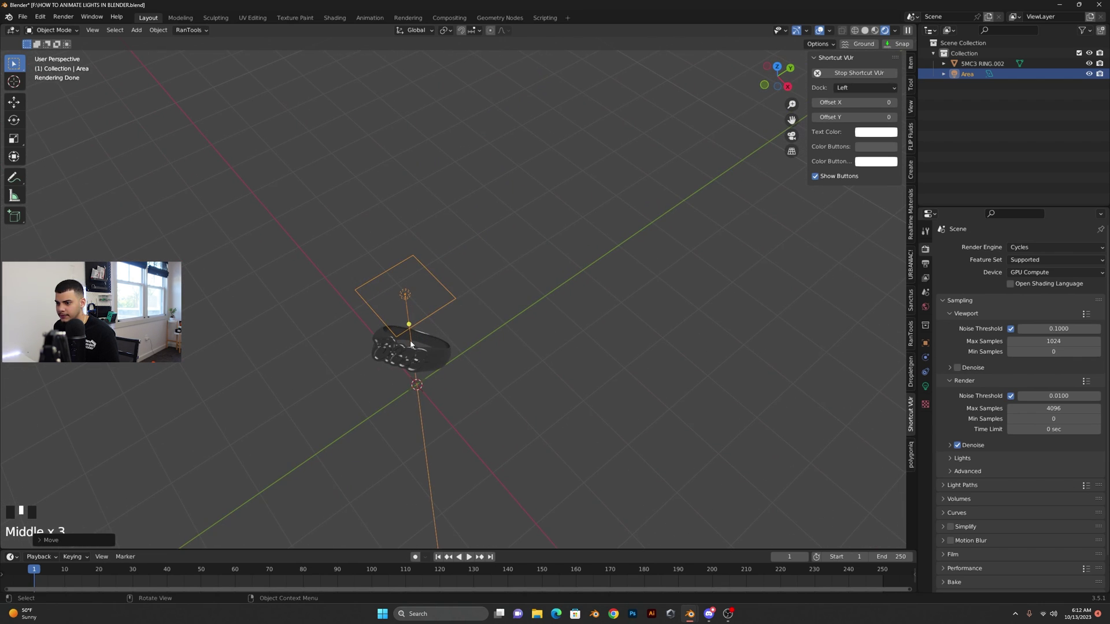
Step: Select the area light and scale it to a new size
click(422, 359)
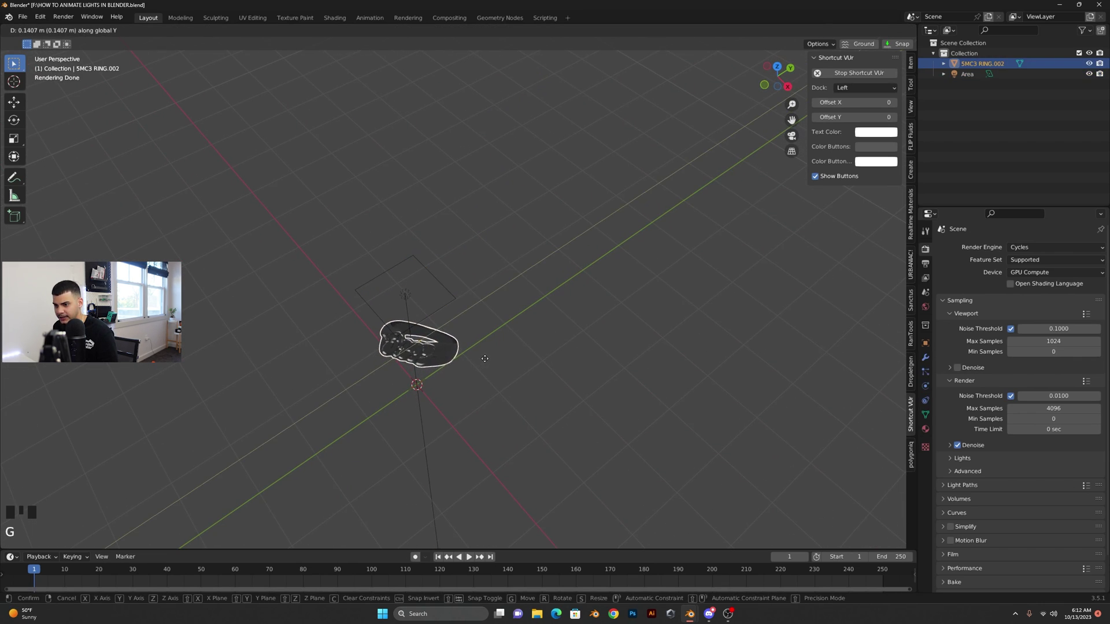
click(411, 295)
click(411, 298)
middle_drag(411, 298, 509, 298)
scroll(513, 282, up, 2)
scroll(514, 286, up, 2)
key(s)
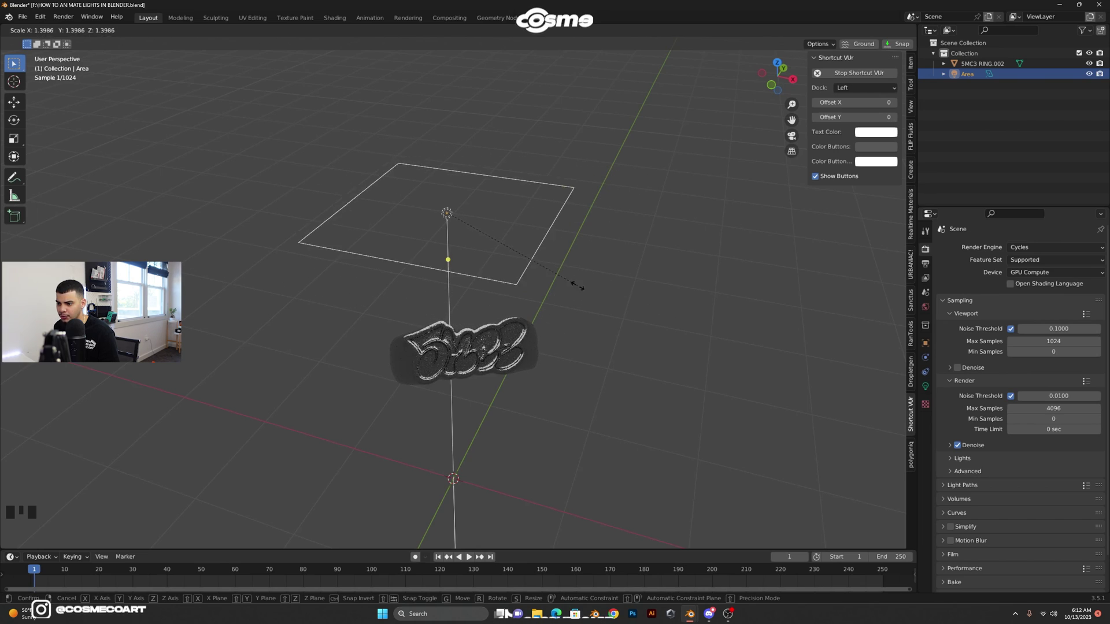
click(558, 305)
Step: Inspect the ring's lettering up close and start scaling the ring, then cancel it
click(516, 349)
scroll(516, 350, up, 3)
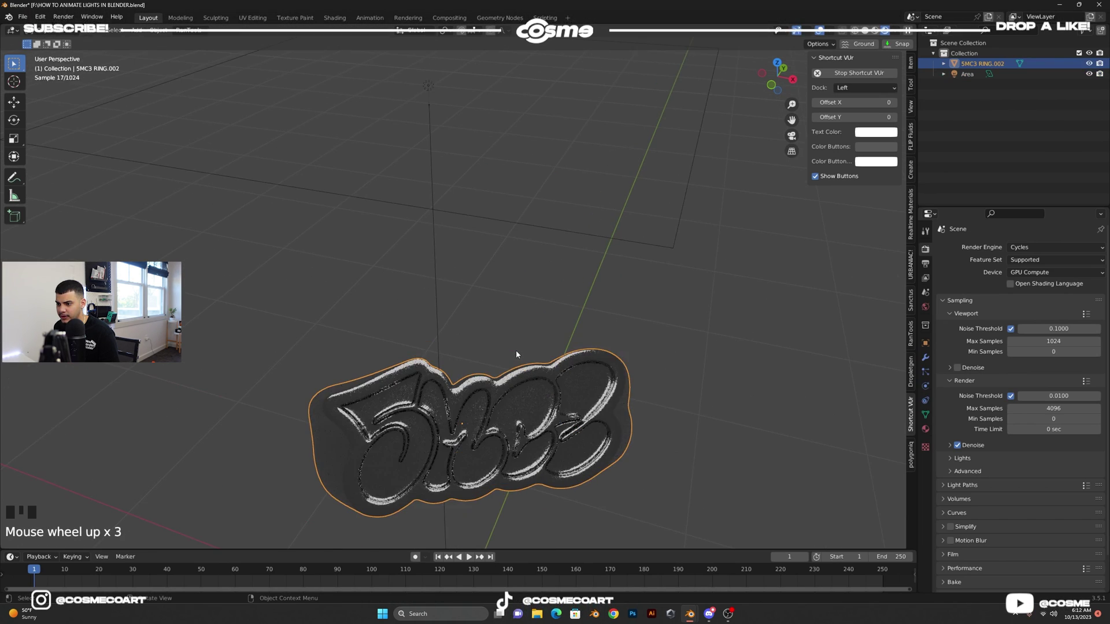
middle_drag(516, 349, 569, 317)
scroll(560, 319, up, 2)
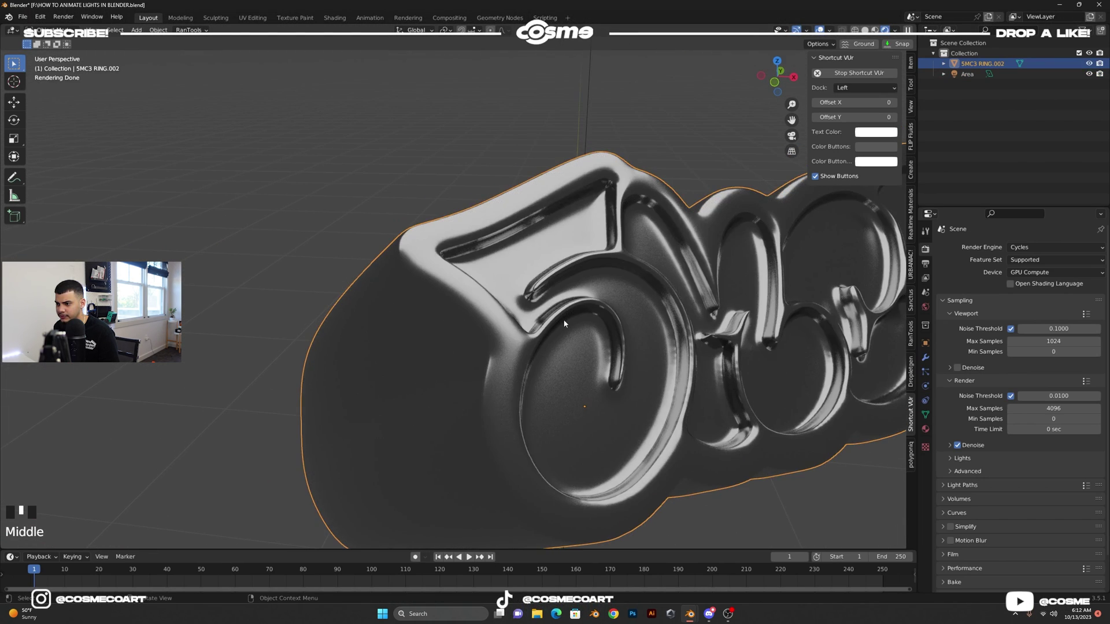
scroll(570, 317, down, 1)
scroll(570, 316, down, 4)
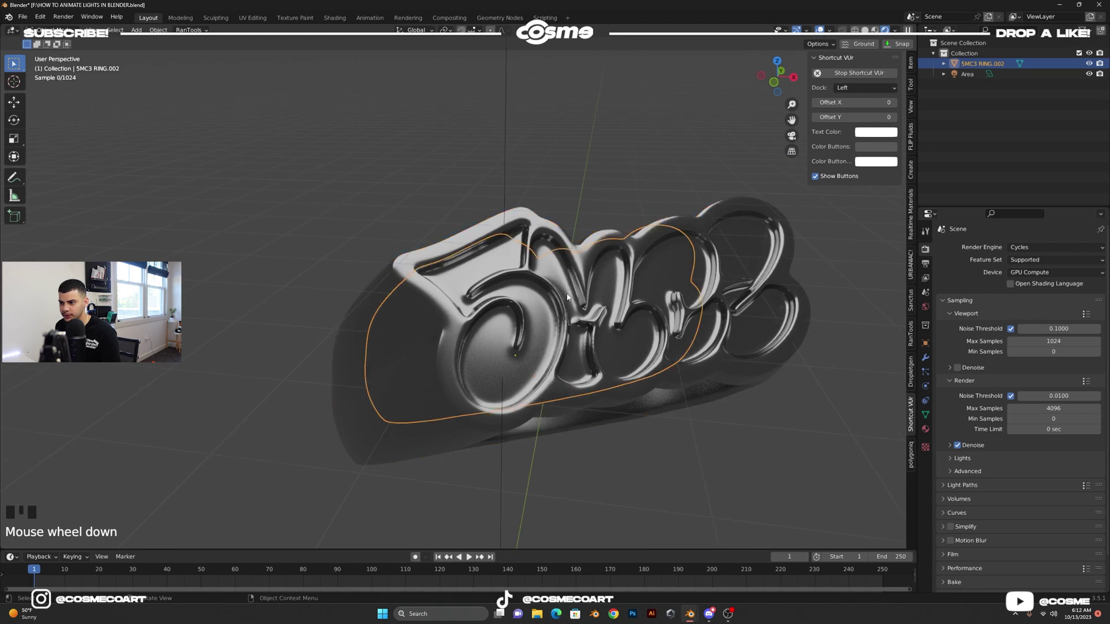
key(s)
right_click(662, 325)
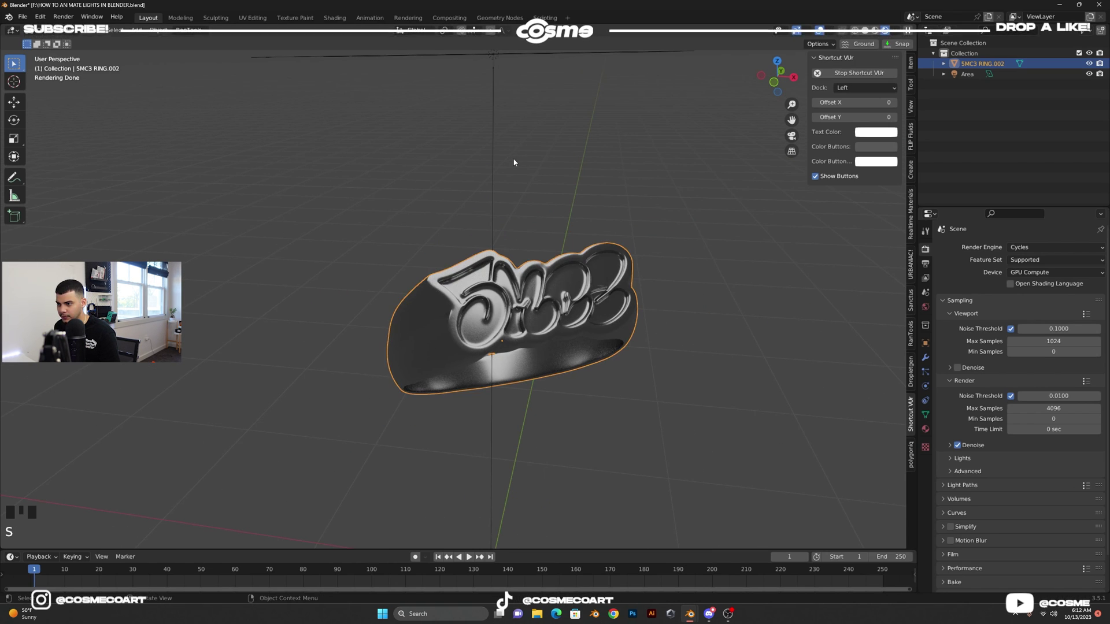
Step: Scale the area light down to roughly 0.74 of its size
click(494, 162)
key(s)
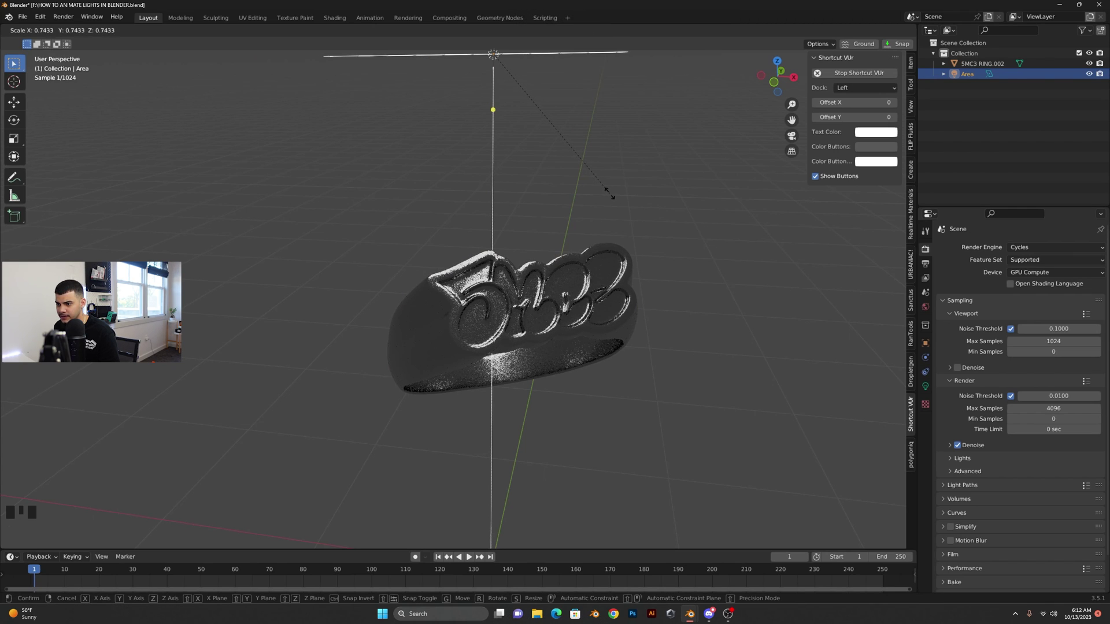
click(610, 196)
scroll(610, 196, down, 3)
scroll(589, 204, down, 1)
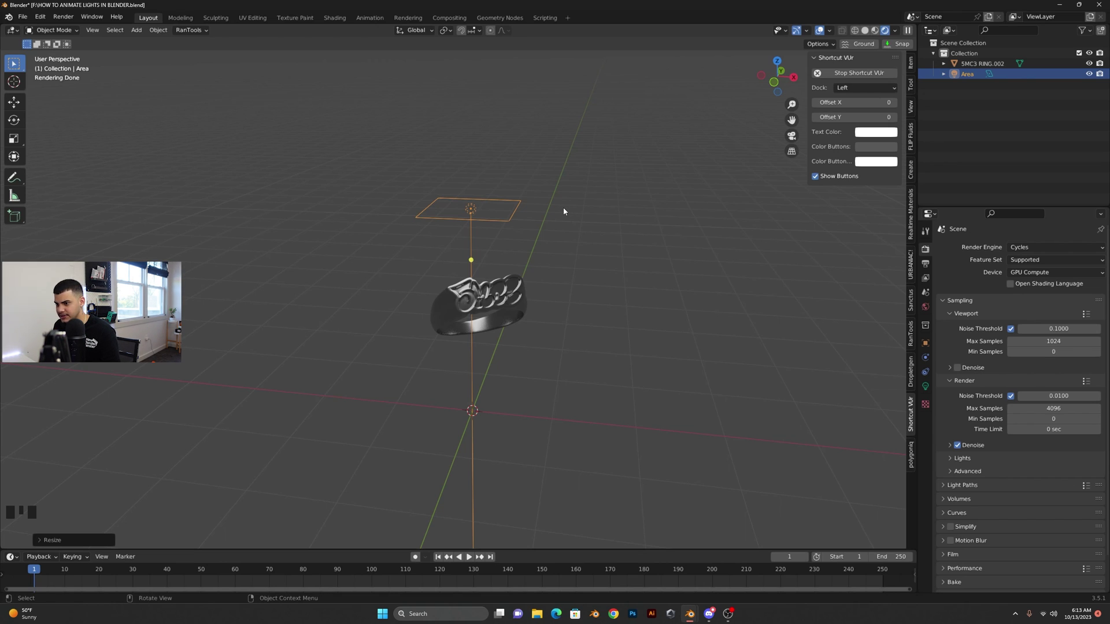
Step: Change the area light's shape to Ellipse
middle_drag(609, 194, 553, 242)
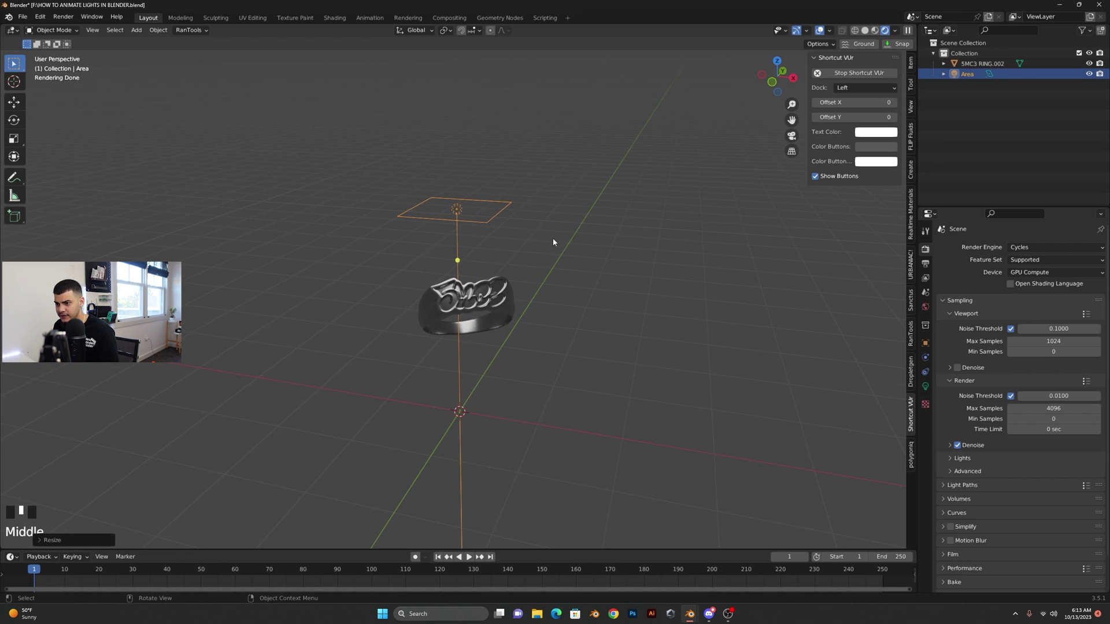
click(925, 386)
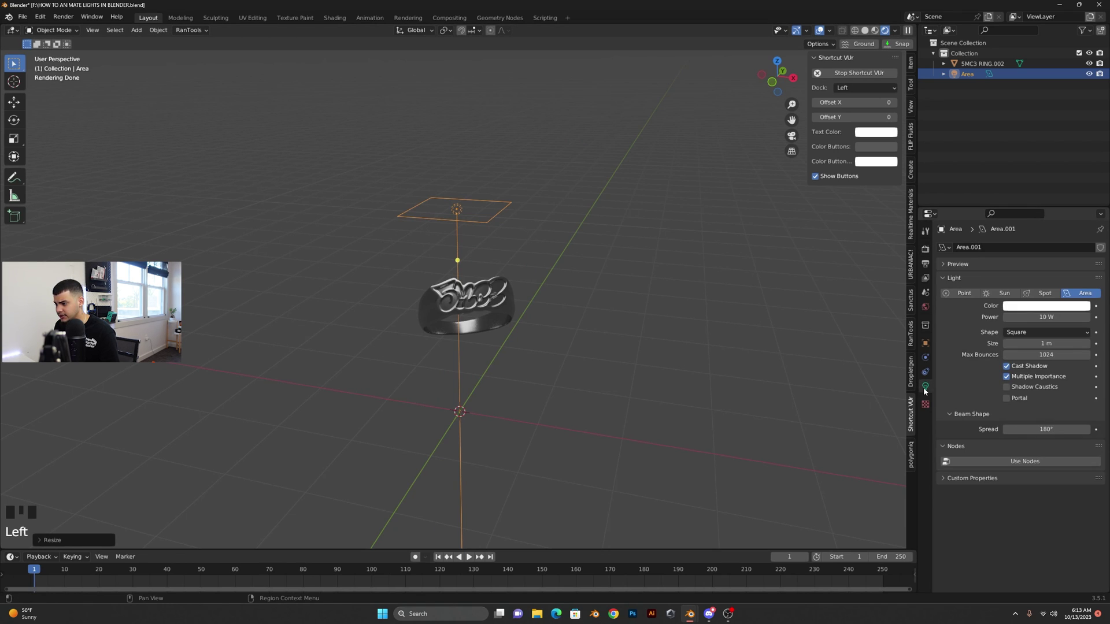
click(1069, 333)
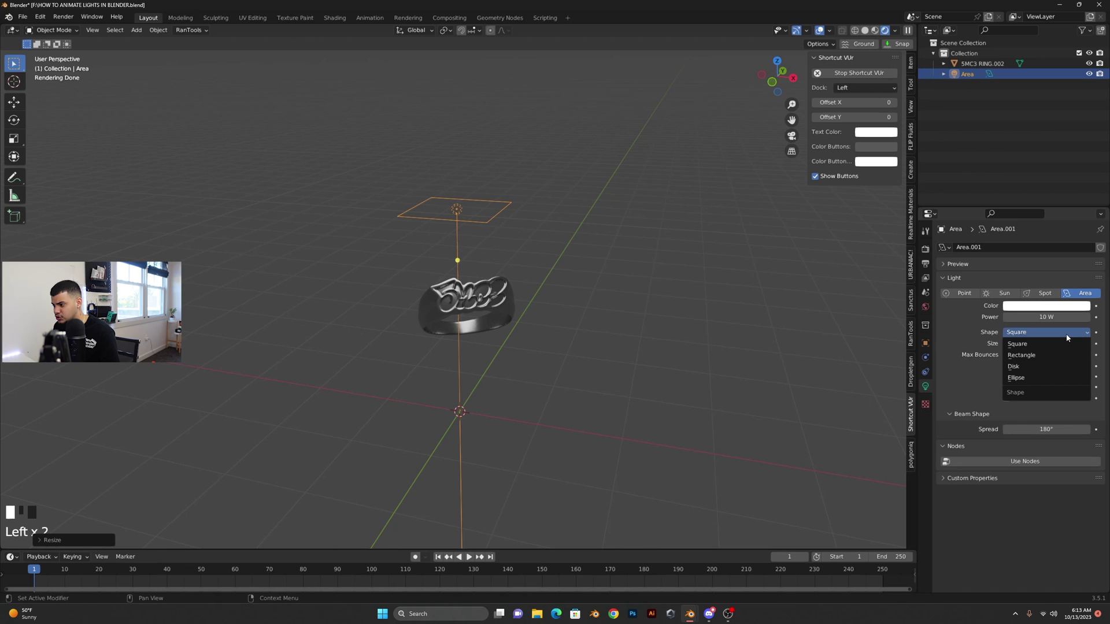
click(1047, 377)
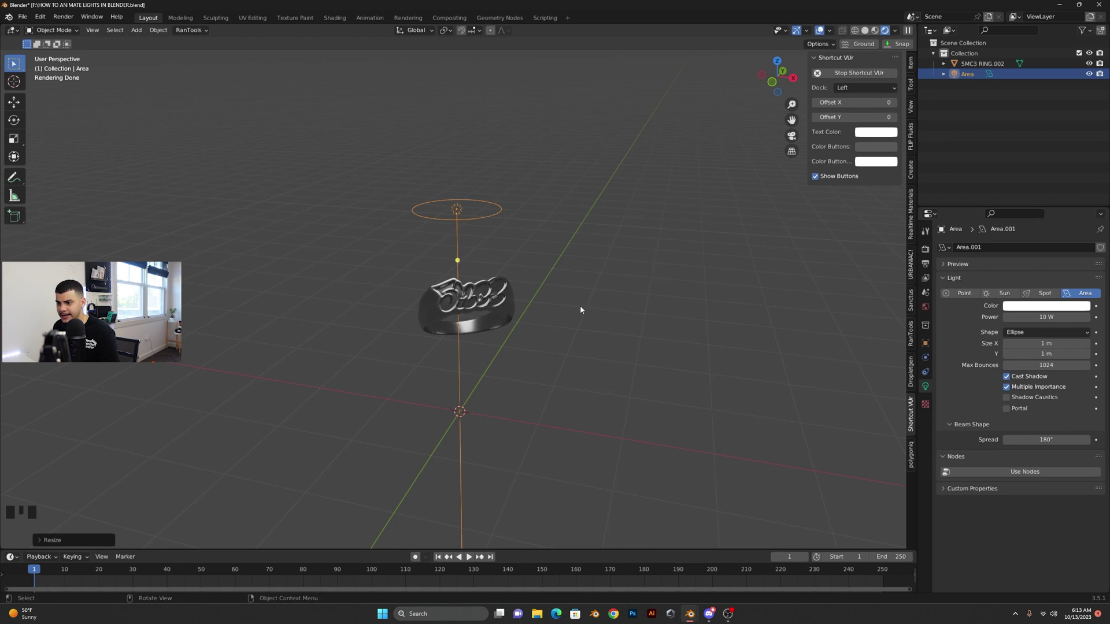
Step: Add a Track To object constraint to the light
middle_drag(581, 305, 536, 311)
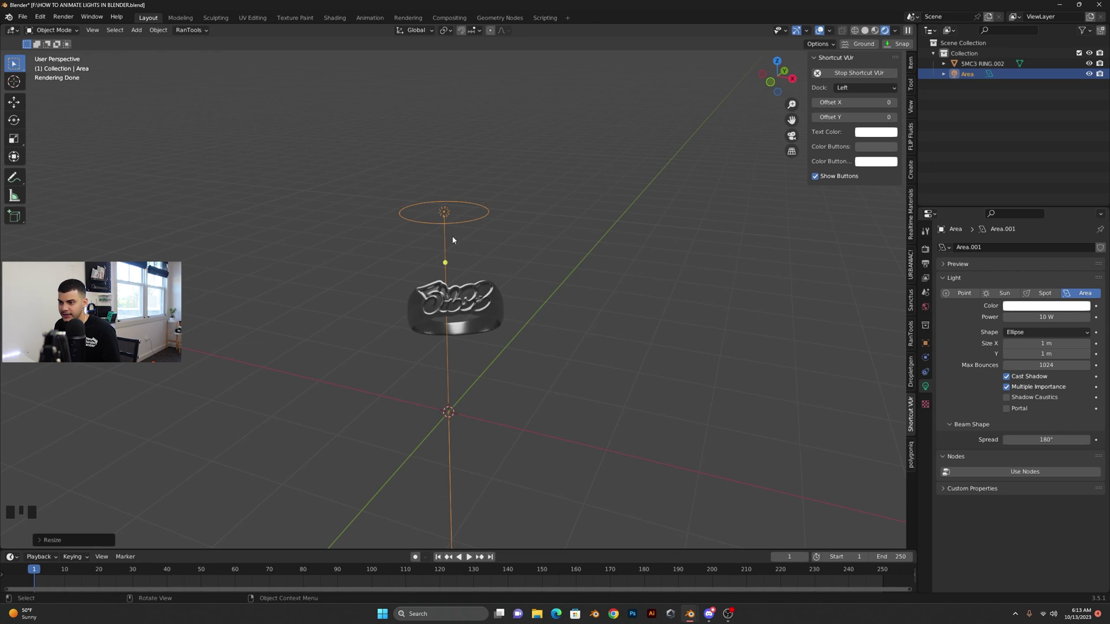
middle_drag(535, 200, 508, 231)
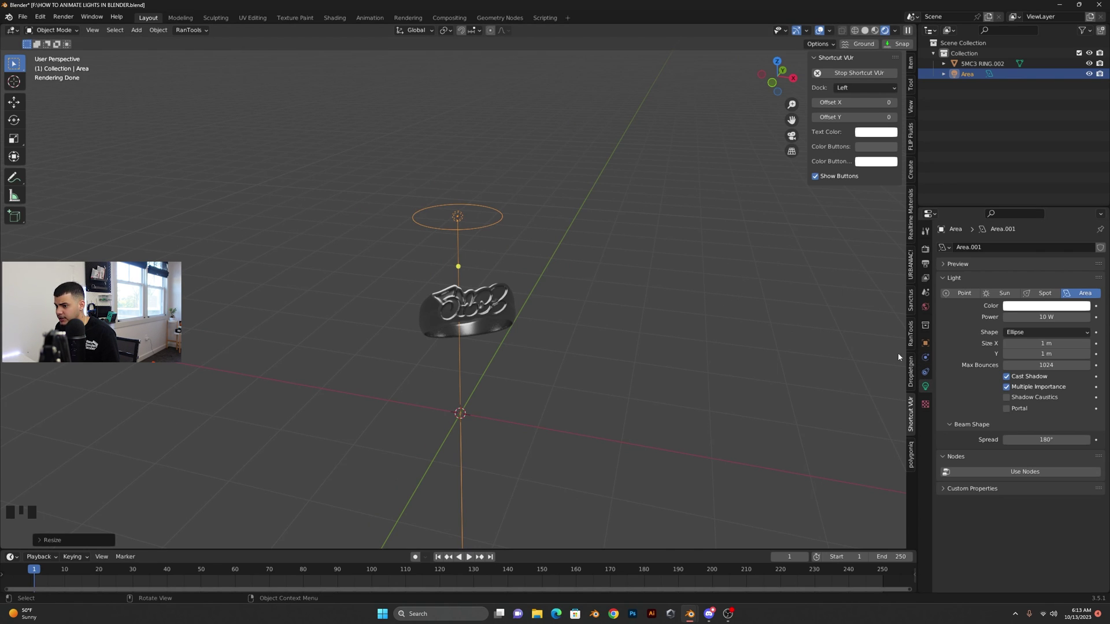
click(926, 372)
click(977, 249)
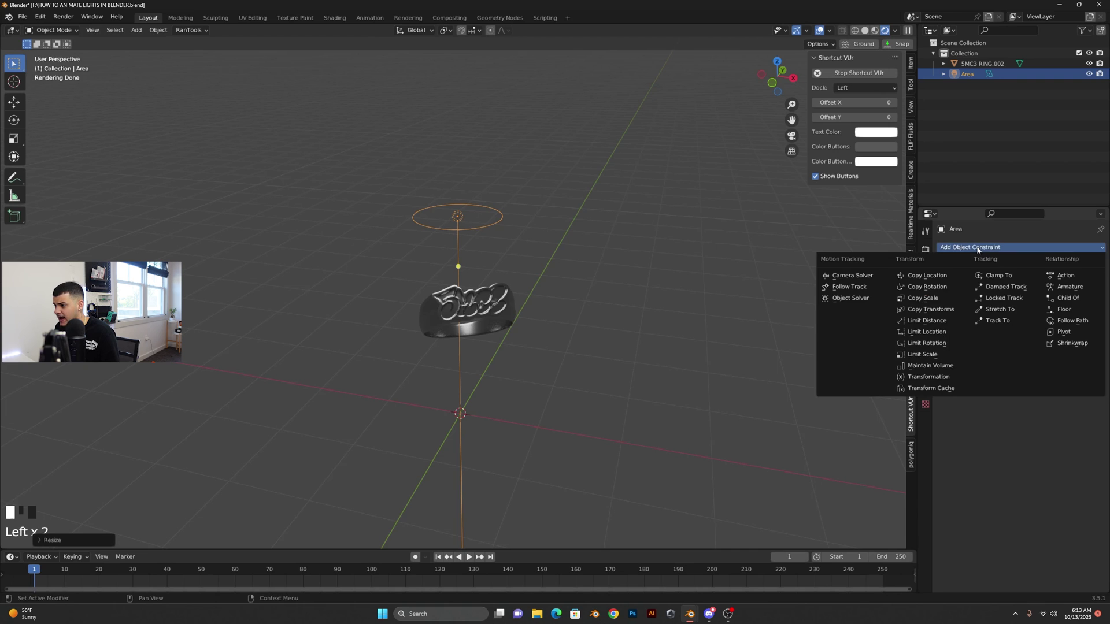
click(1016, 322)
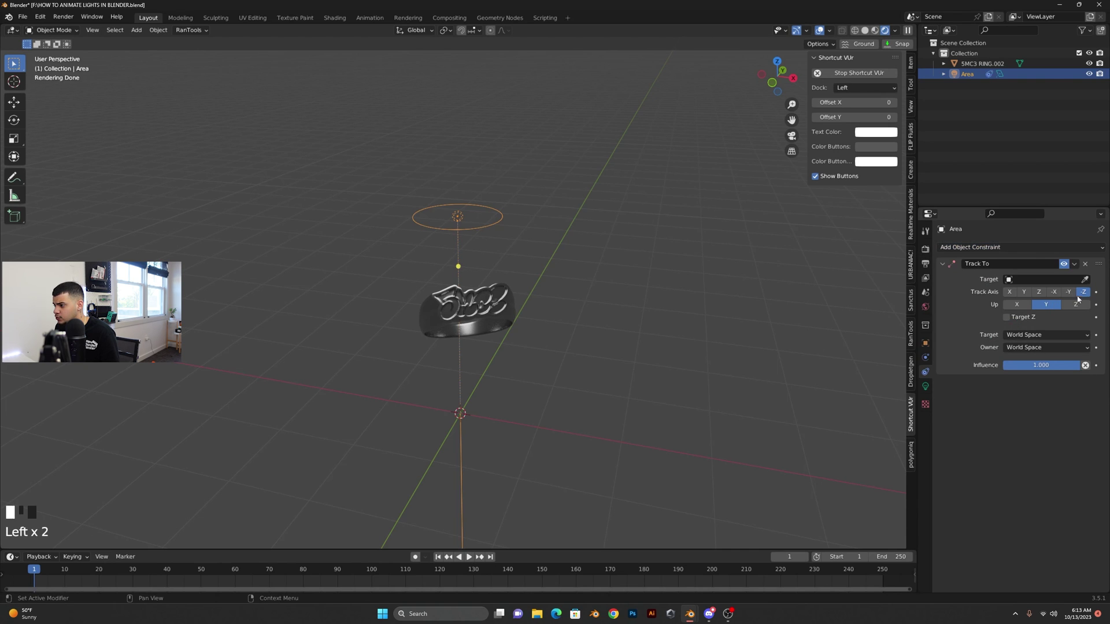
Step: Target SMC3 RING.002 with Track To, then duplicate the light into Area.001 and Area.002 flanking the ring
click(513, 306)
middle_drag(571, 311, 591, 308)
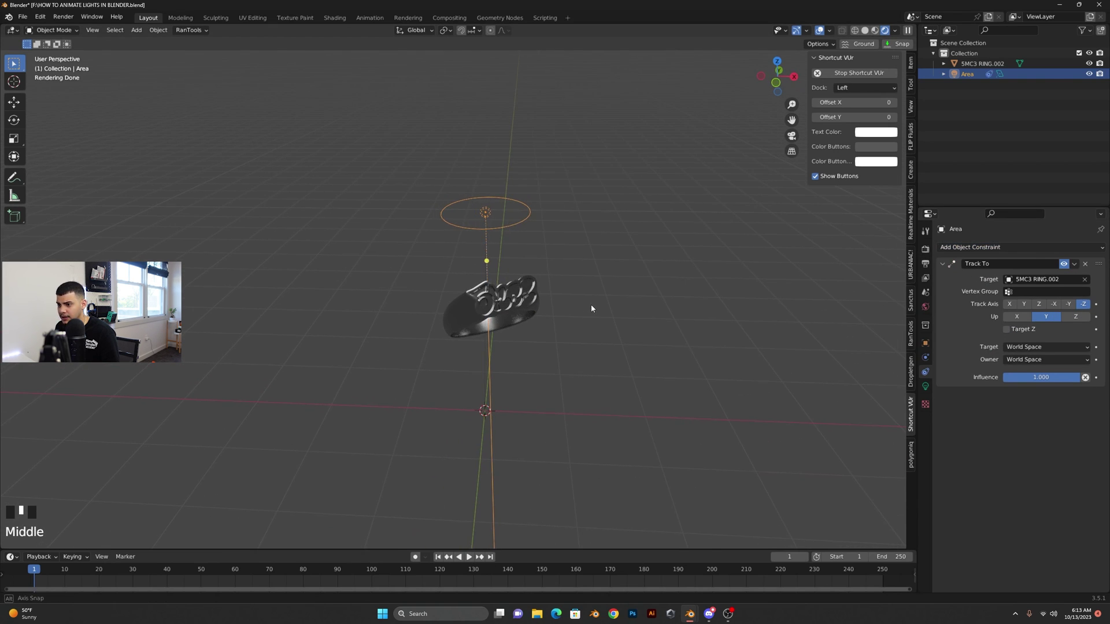
key(shift+d)
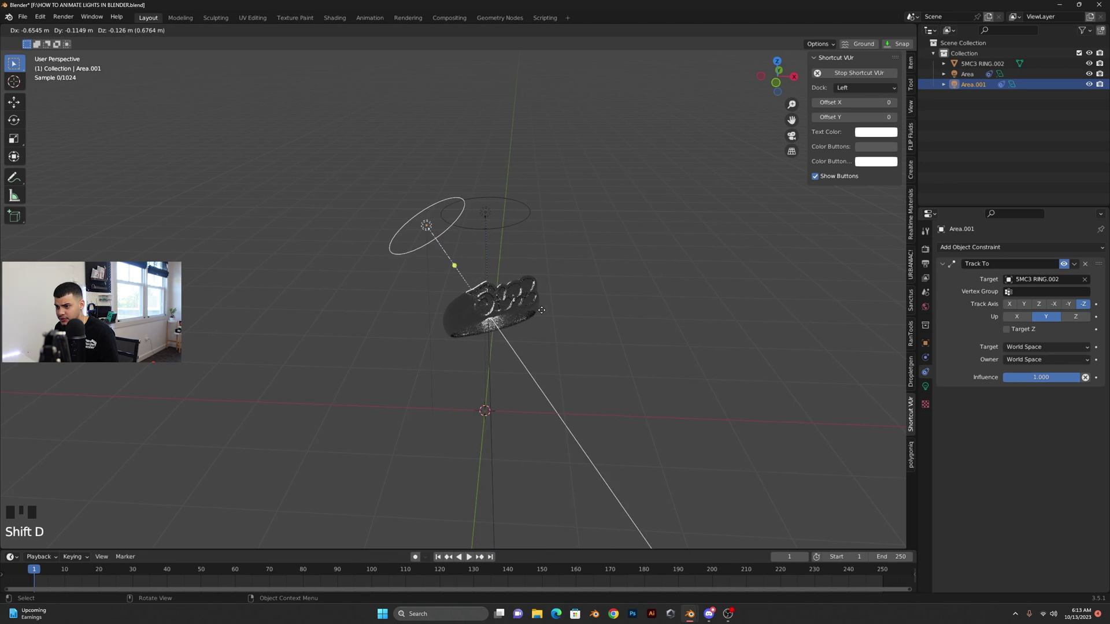
click(450, 412)
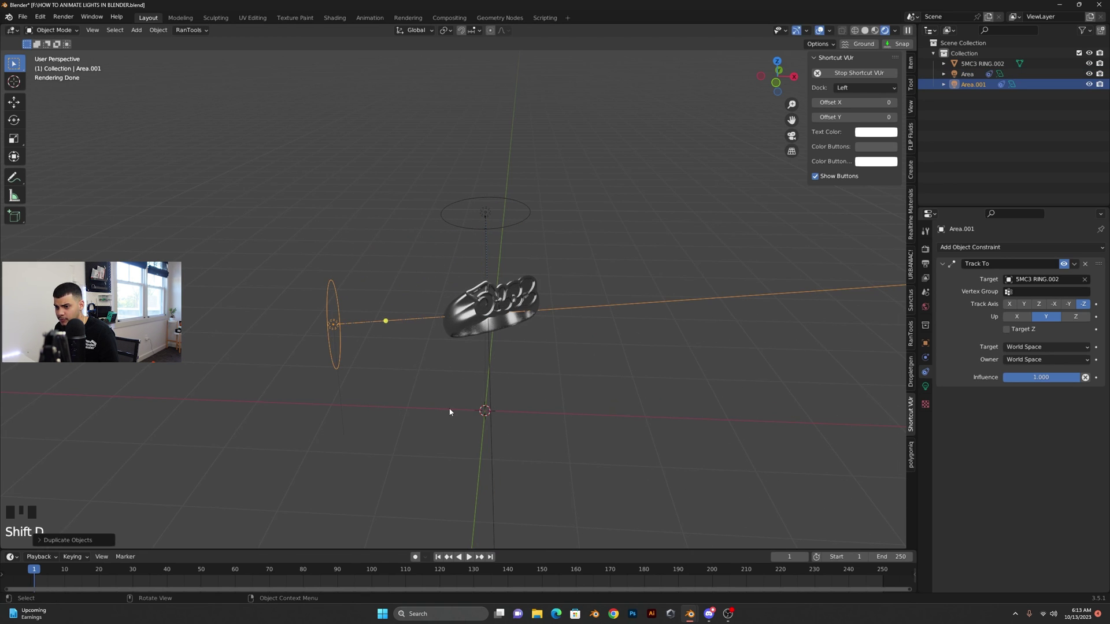
middle_drag(558, 405, 506, 411)
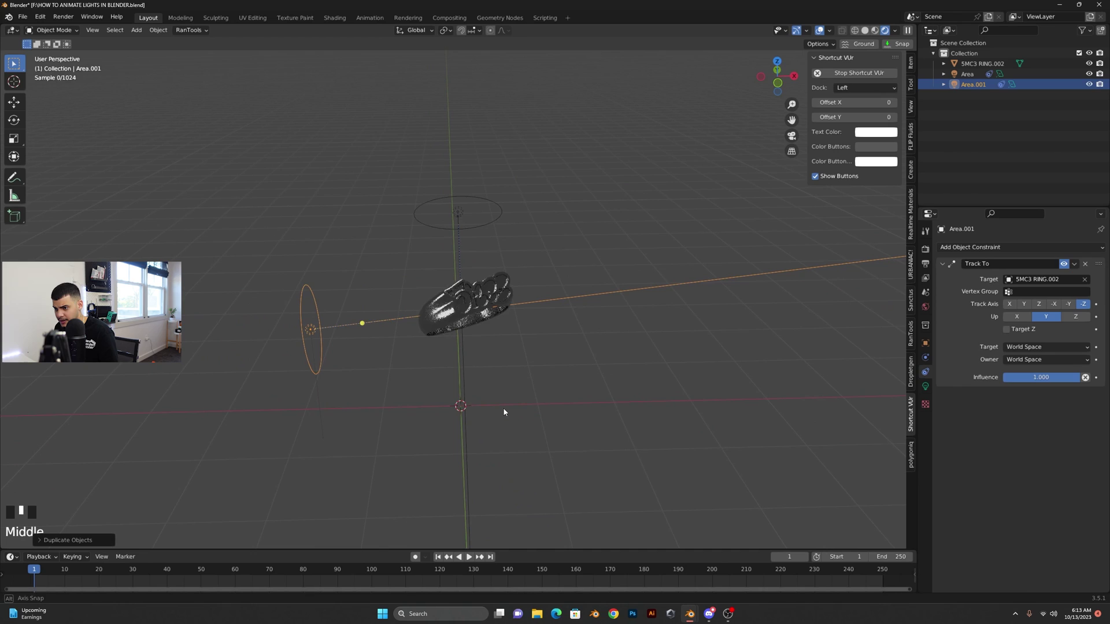
key(shift+d)
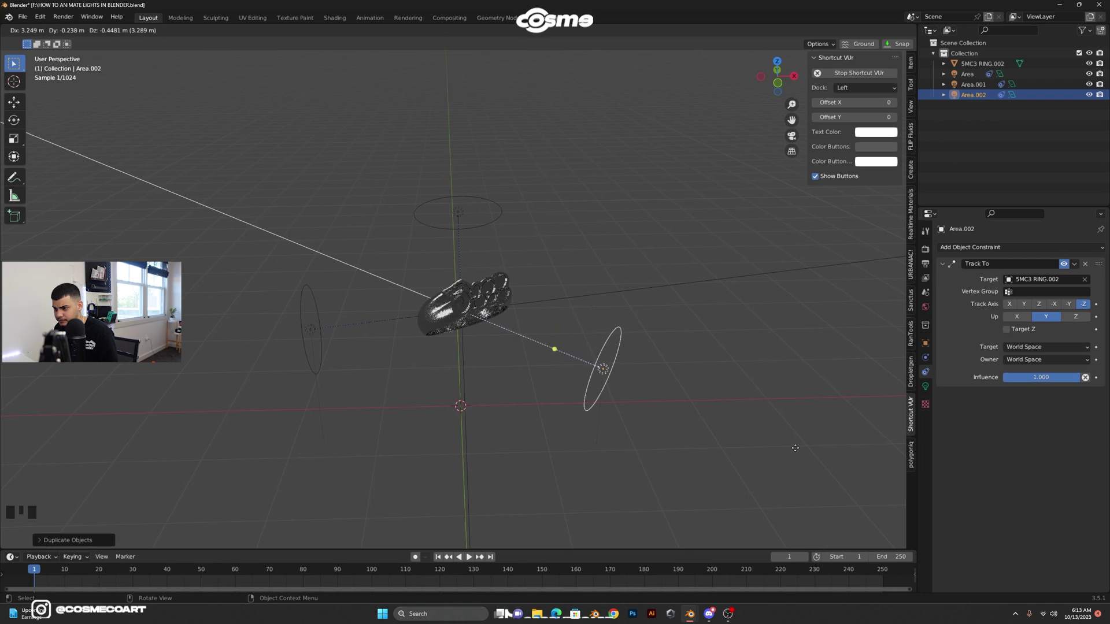
click(775, 436)
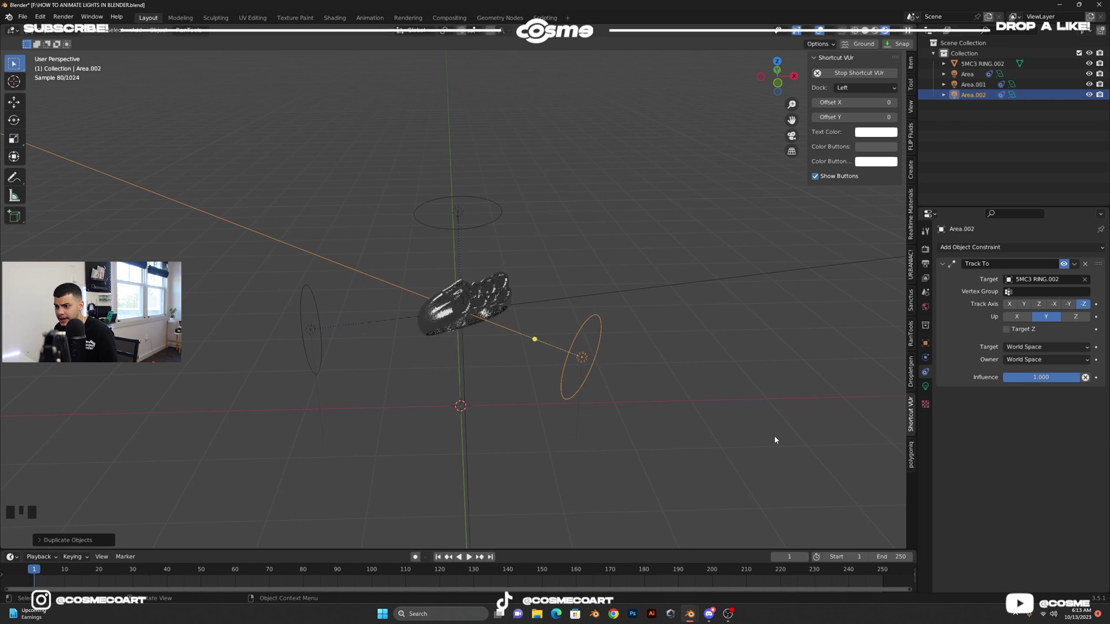
Step: Add a new area light and rotate it 90° upright around X
key(shift+a)
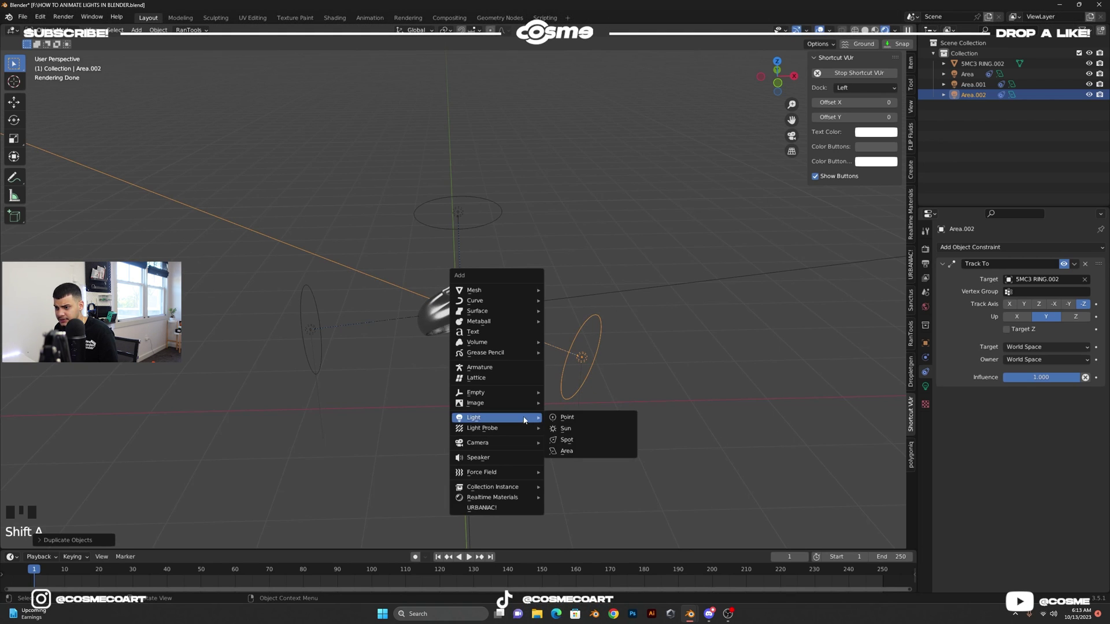
mouse_move(506, 397)
mouse_move(498, 421)
click(568, 455)
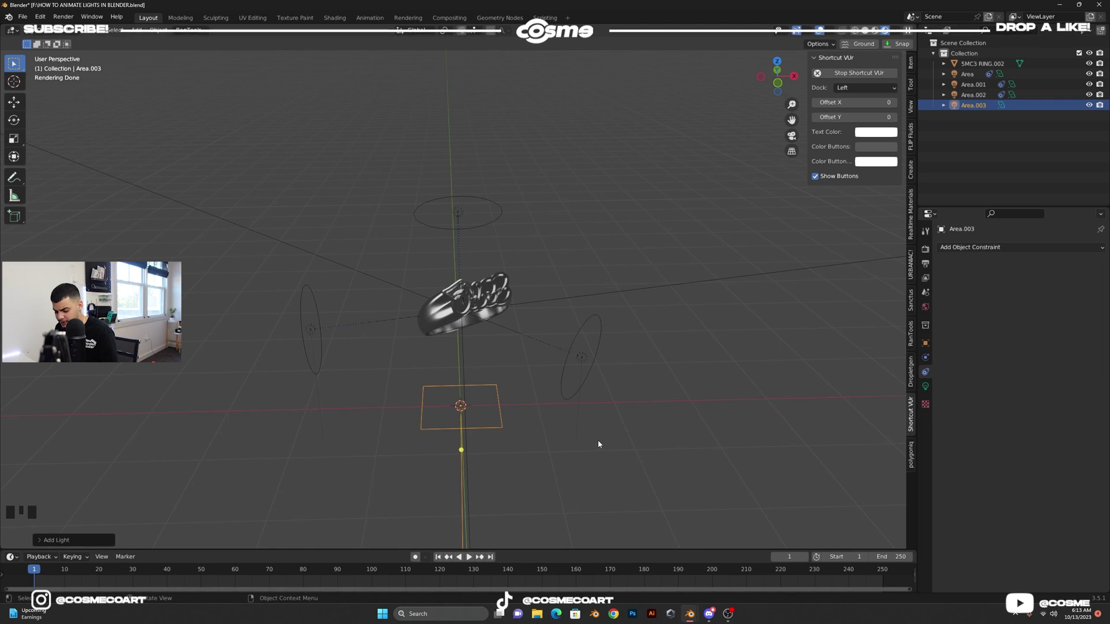
key(r)
key(x)
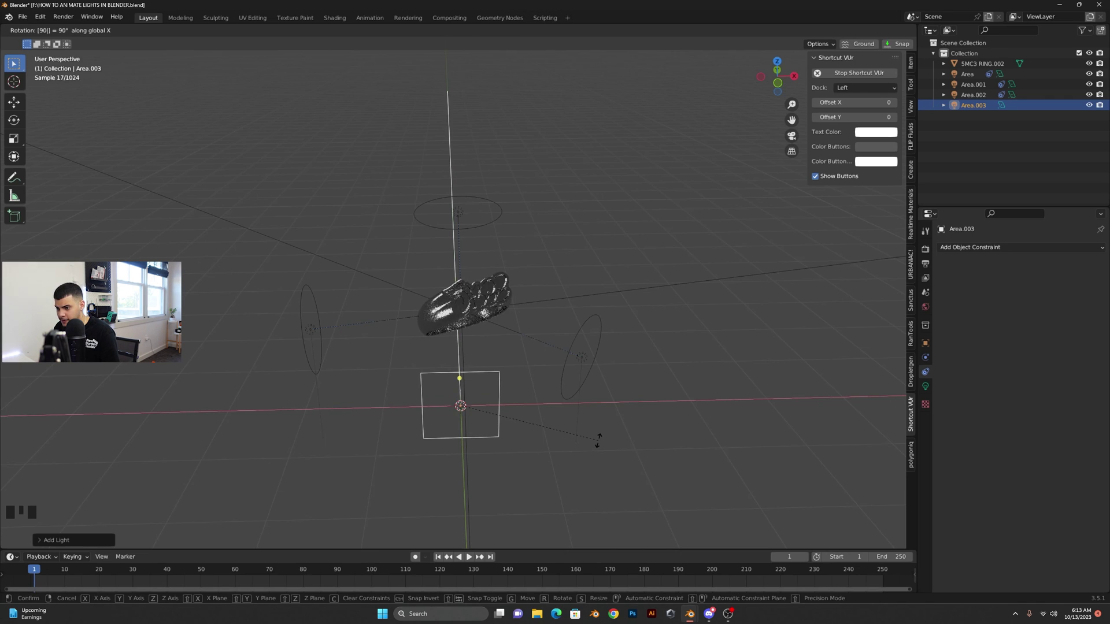
click(598, 439)
middle_drag(598, 439, 471, 436)
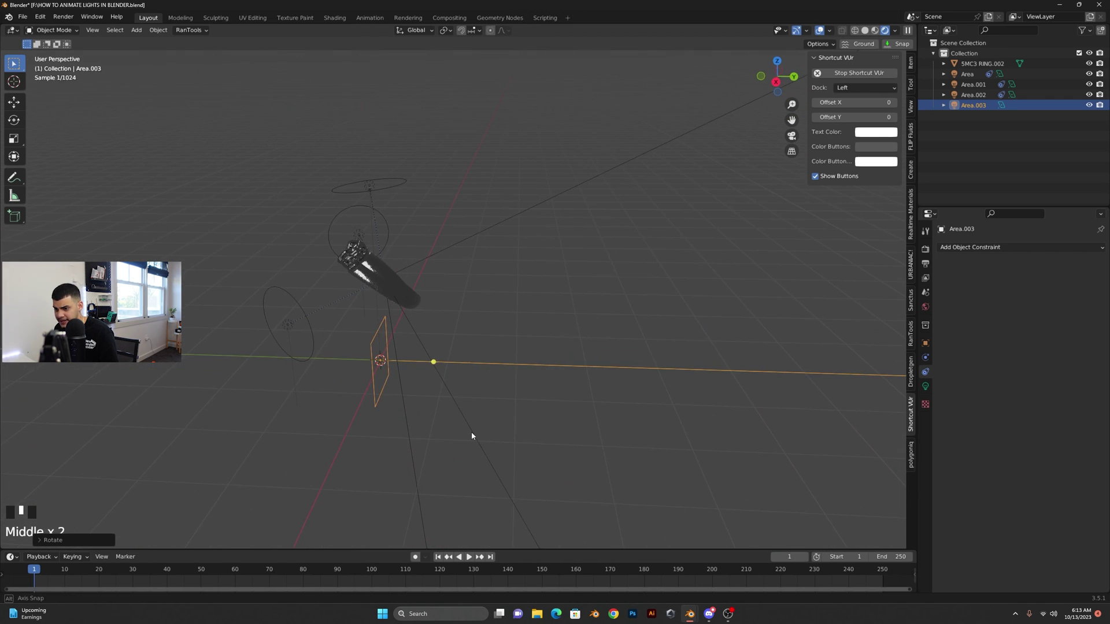
Step: Move the new light along the Y axis beside the ring
key(g)
key(z)
key(g)
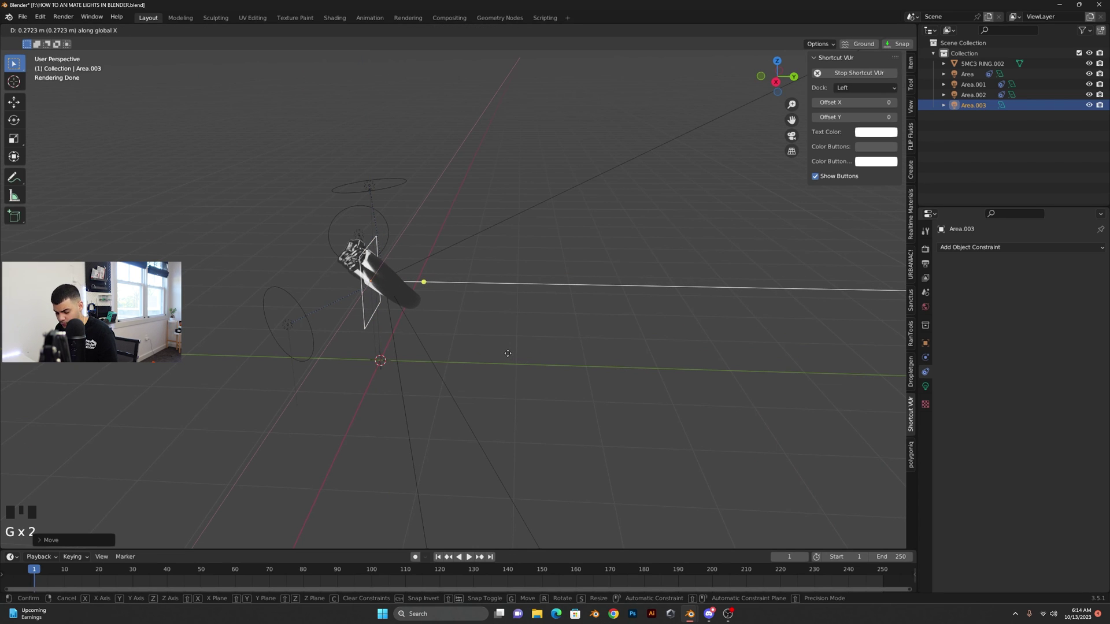
key(y)
click(405, 349)
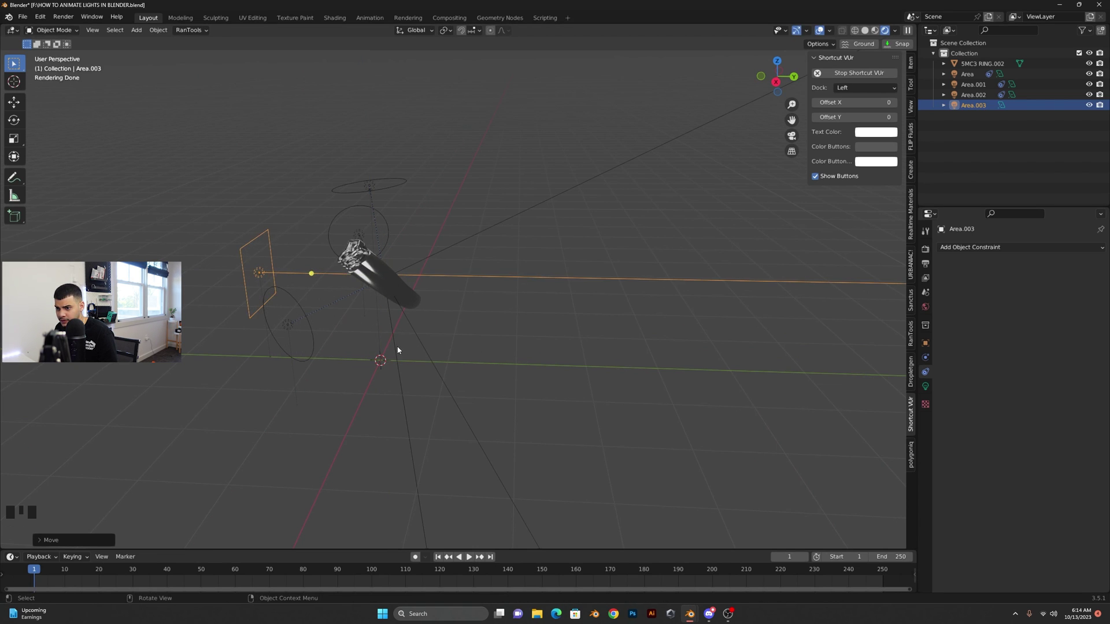
Step: Scale the light along X into a narrow vertical strip
middle_drag(397, 349, 639, 384)
key(s)
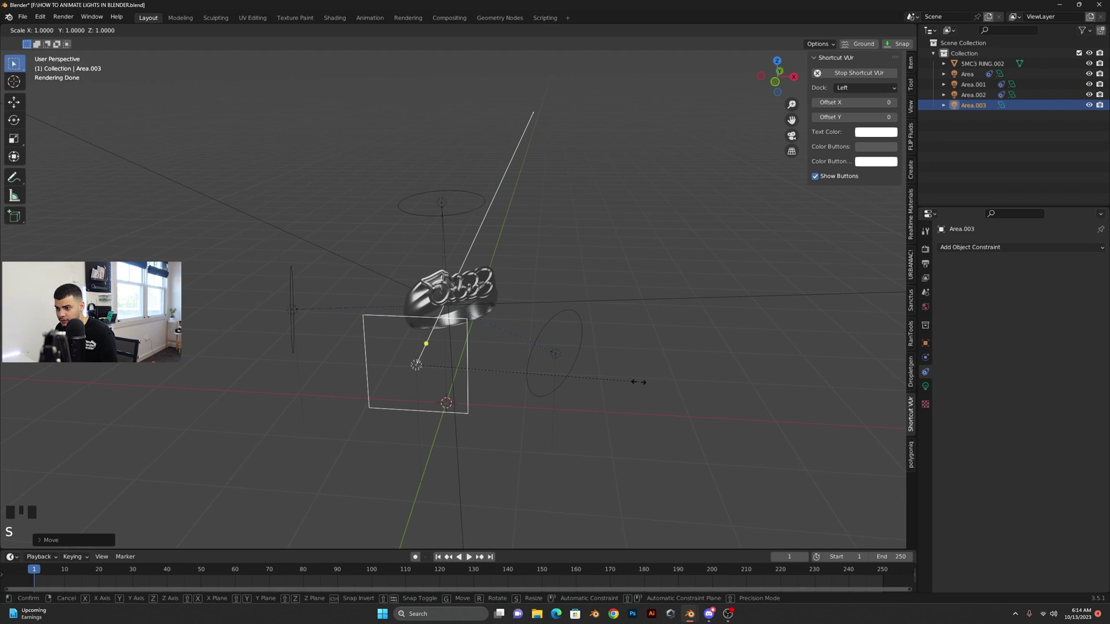
key(x)
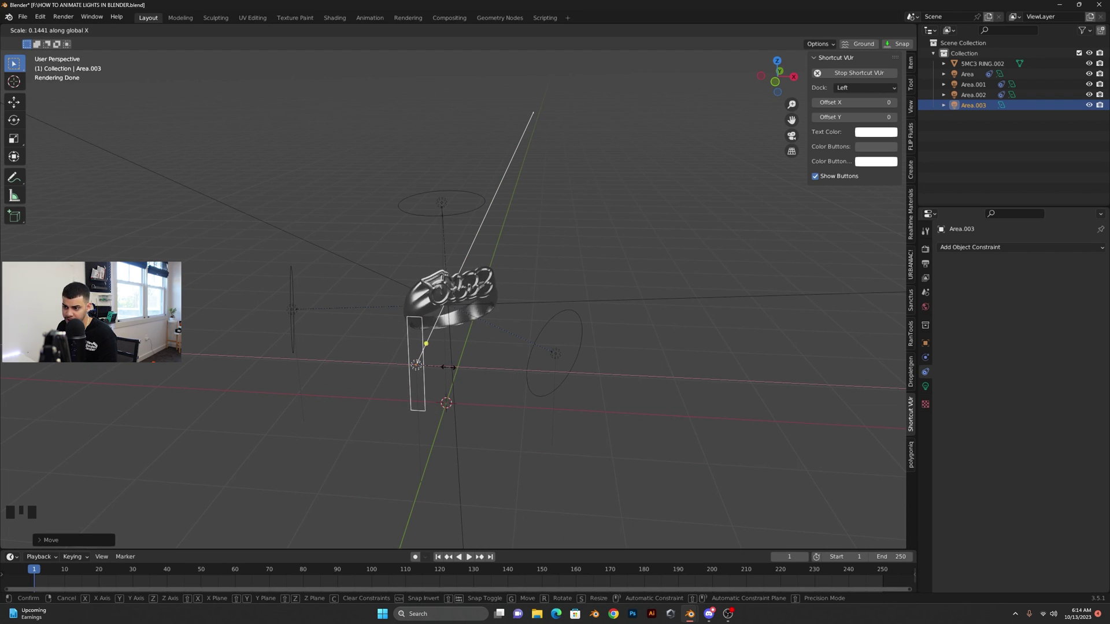
click(441, 372)
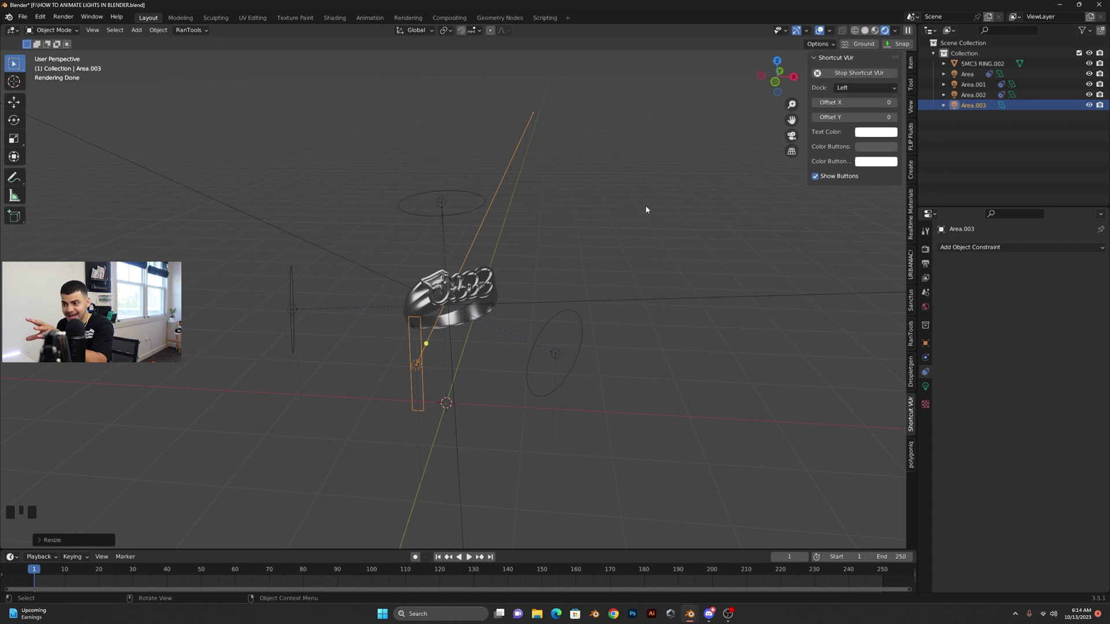
Step: Drag the World background colour value down to black
middle_drag(564, 304, 582, 374)
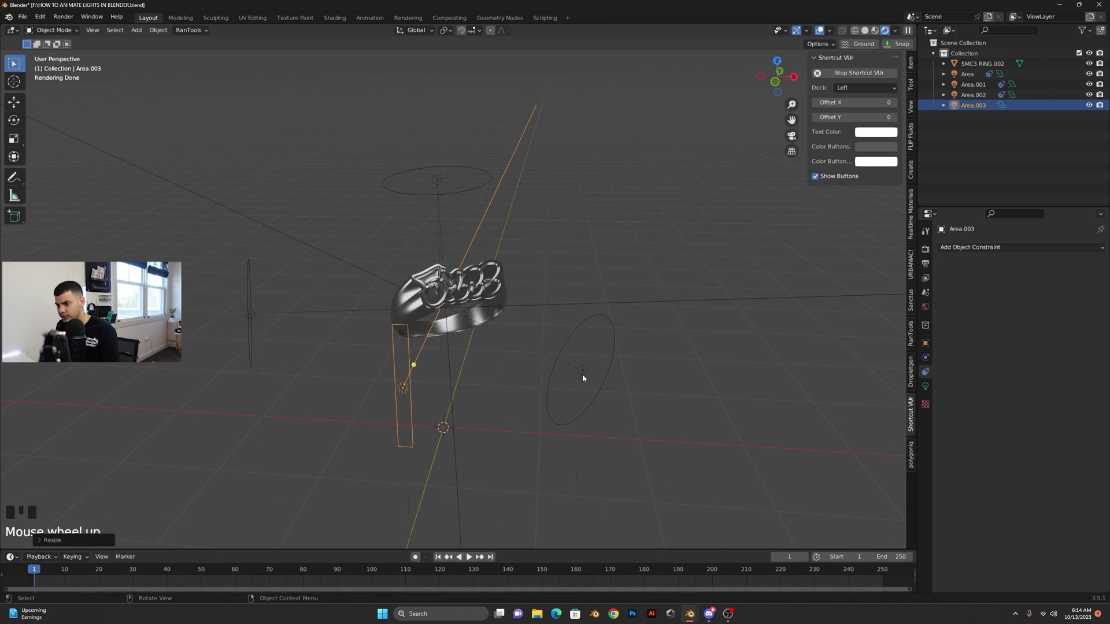
click(582, 372)
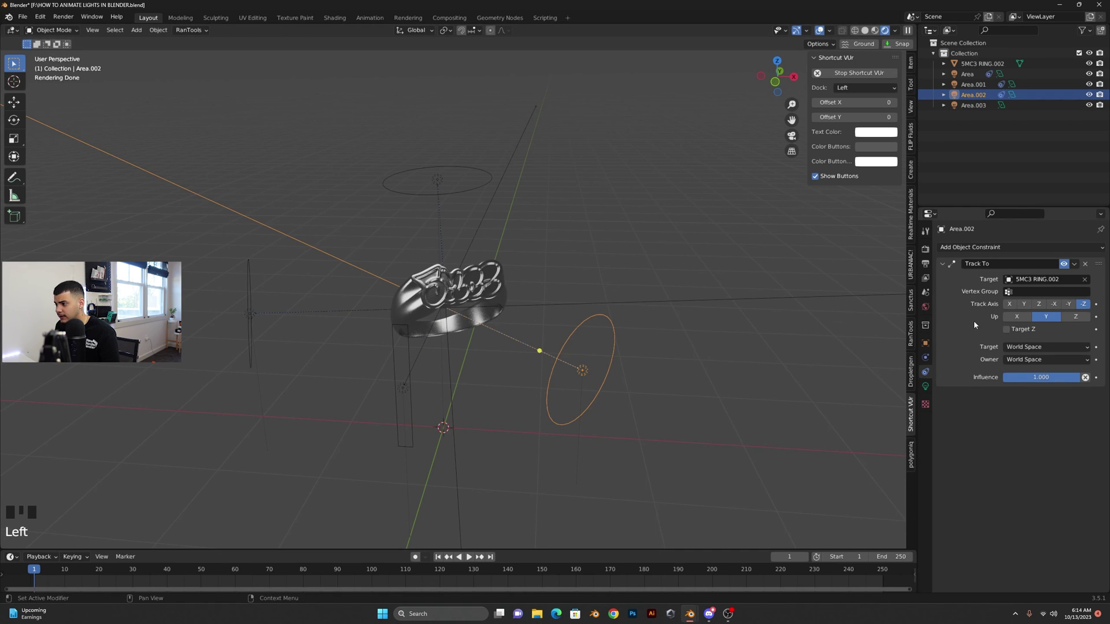
click(926, 307)
click(1019, 311)
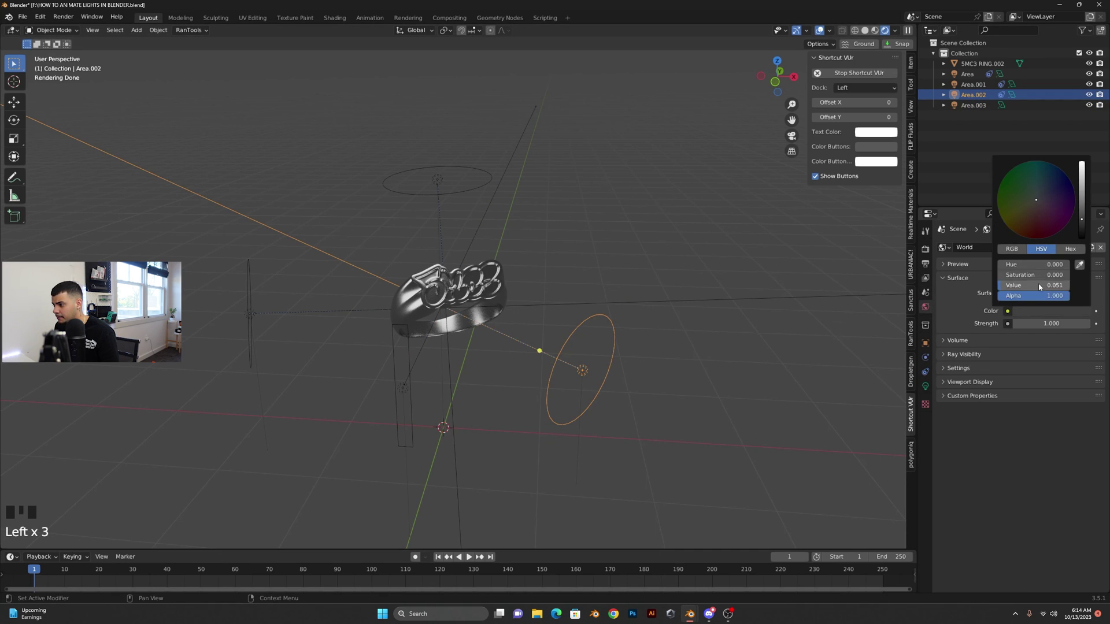
drag(1081, 221, 1081, 238)
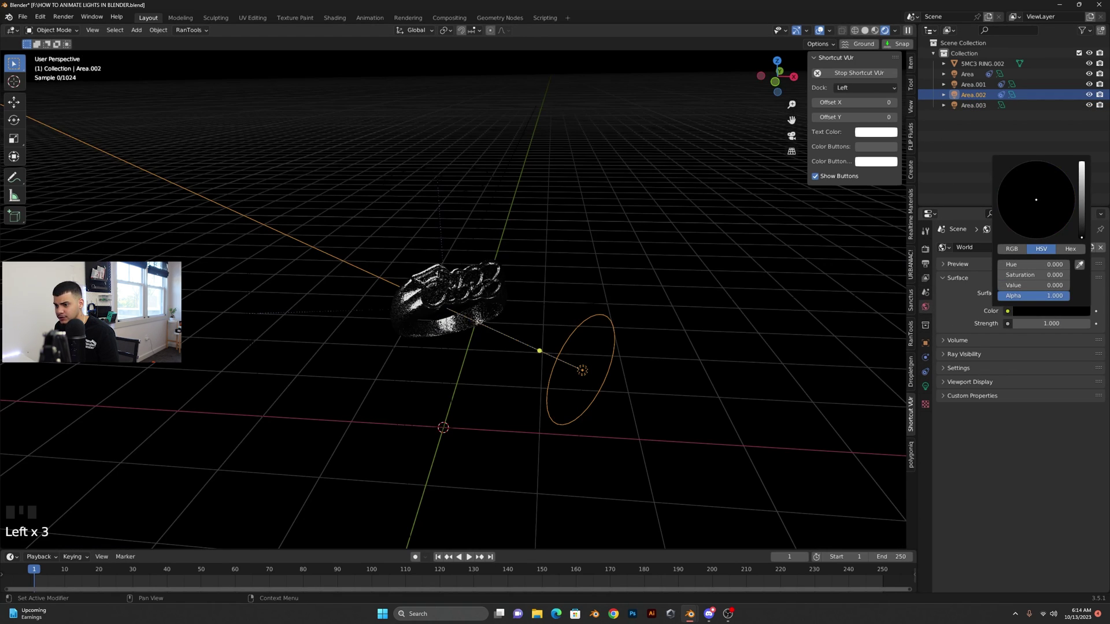
Step: Preview the black-backed ring render with overlays hidden, then restore the overlays
click(822, 31)
middle_drag(600, 200, 597, 200)
scroll(590, 214, up, 3)
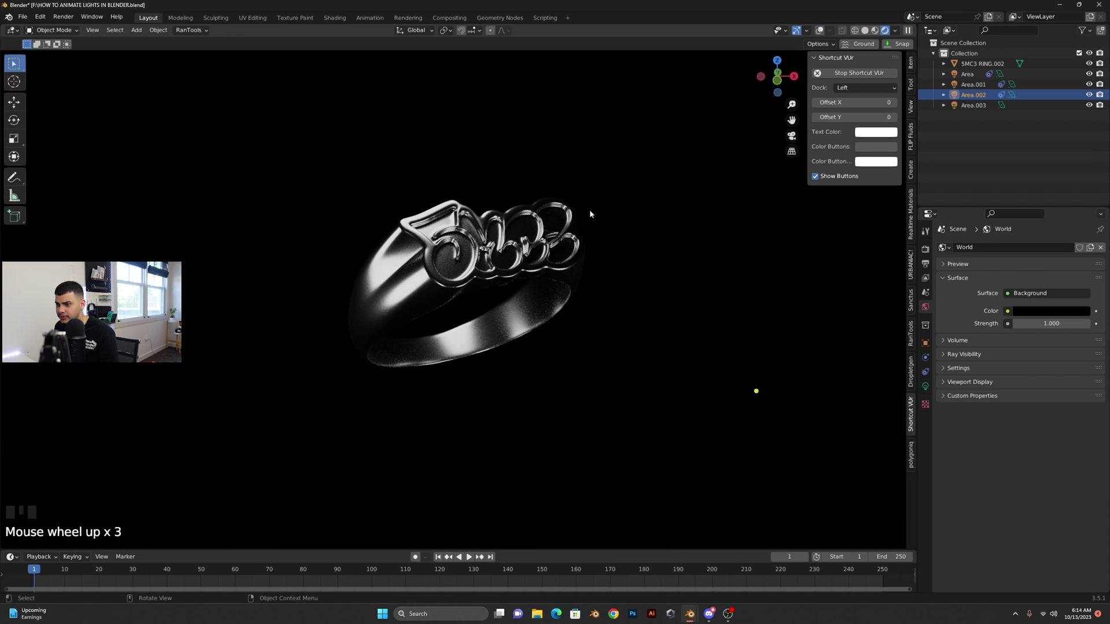
scroll(592, 220, down, 1)
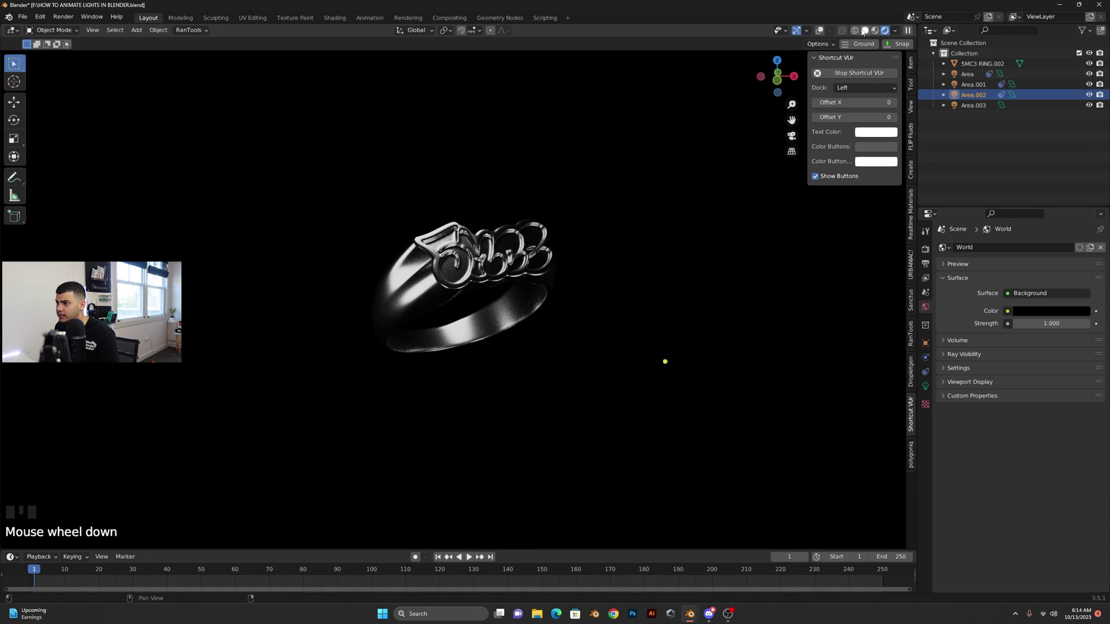
click(823, 30)
Step: Add a Plain Axes empty and raise it along Z to the ring's centre
scroll(643, 359, down, 2)
key(shift+a)
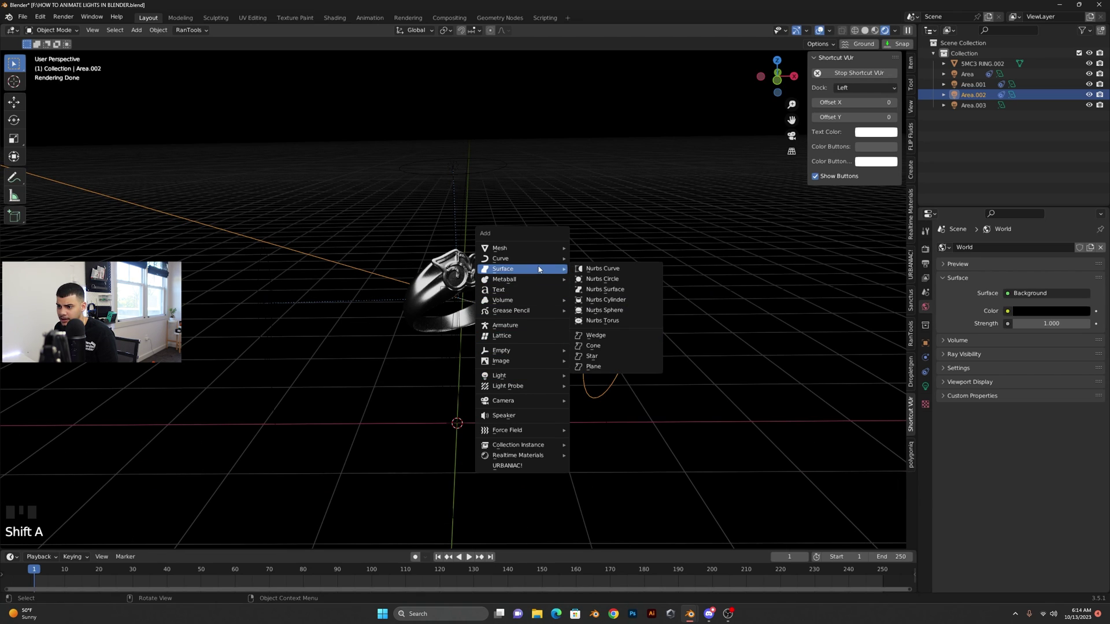
mouse_move(527, 353)
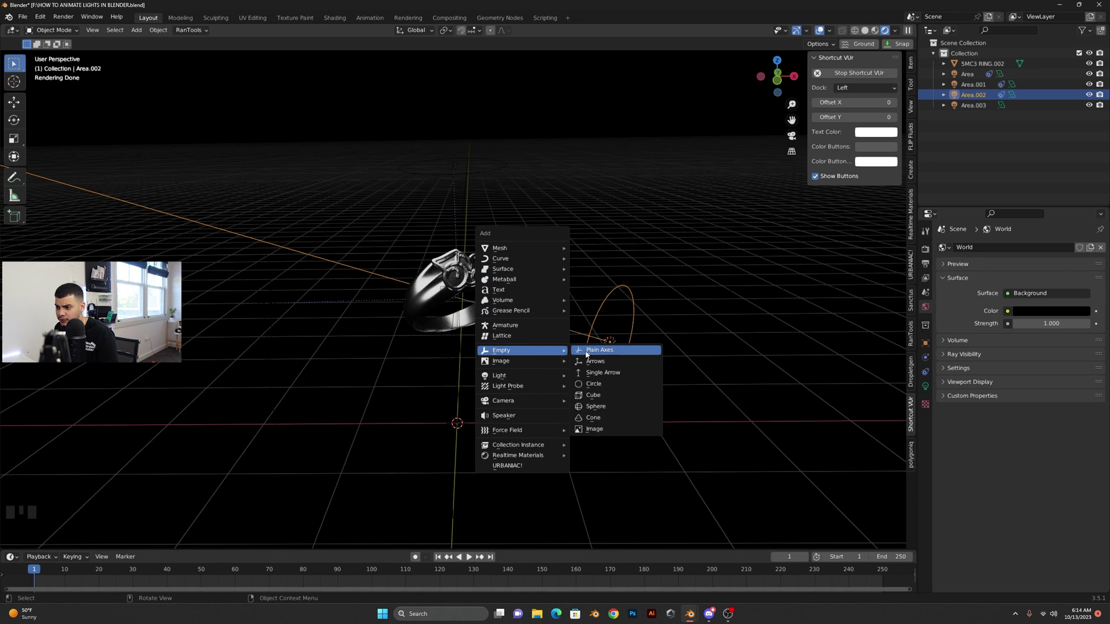
click(595, 350)
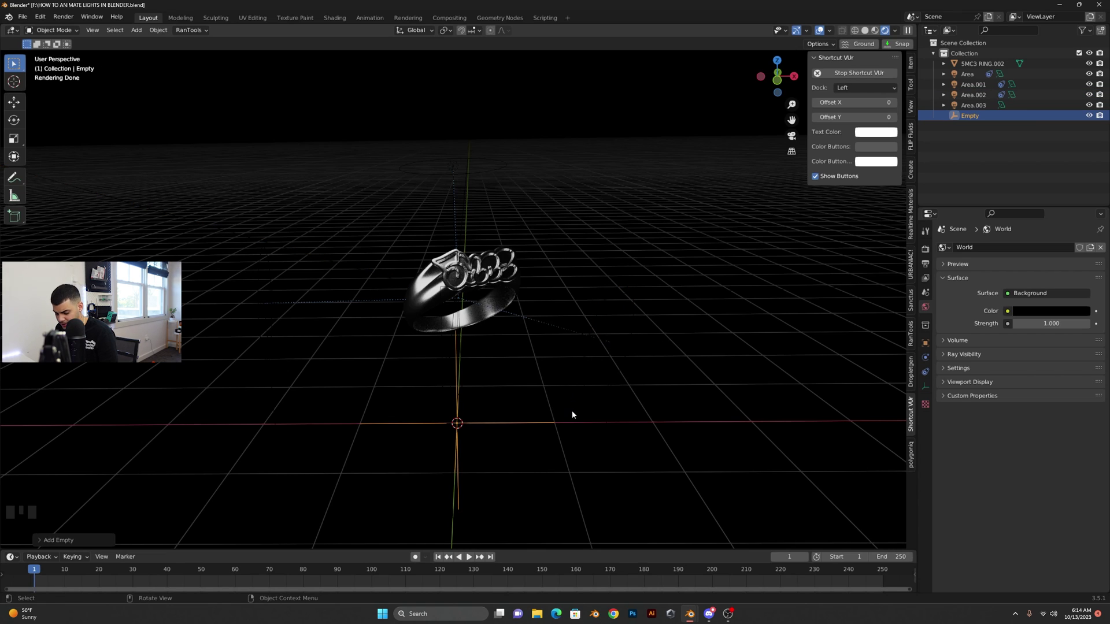
key(g)
key(z)
click(574, 286)
middle_drag(574, 286, 553, 315)
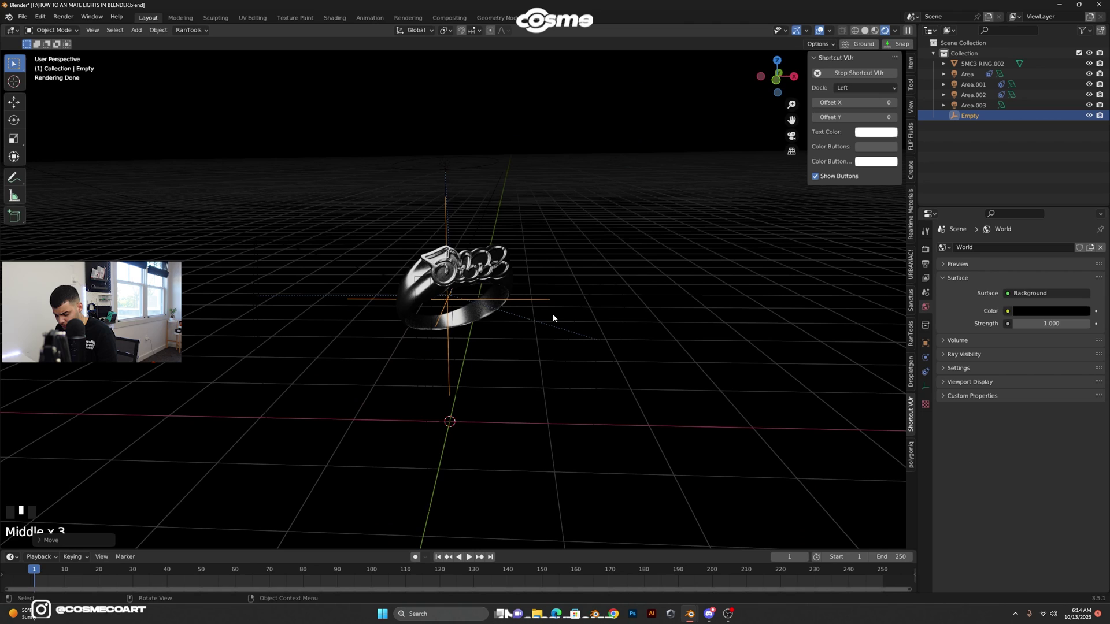
key(g)
click(557, 313)
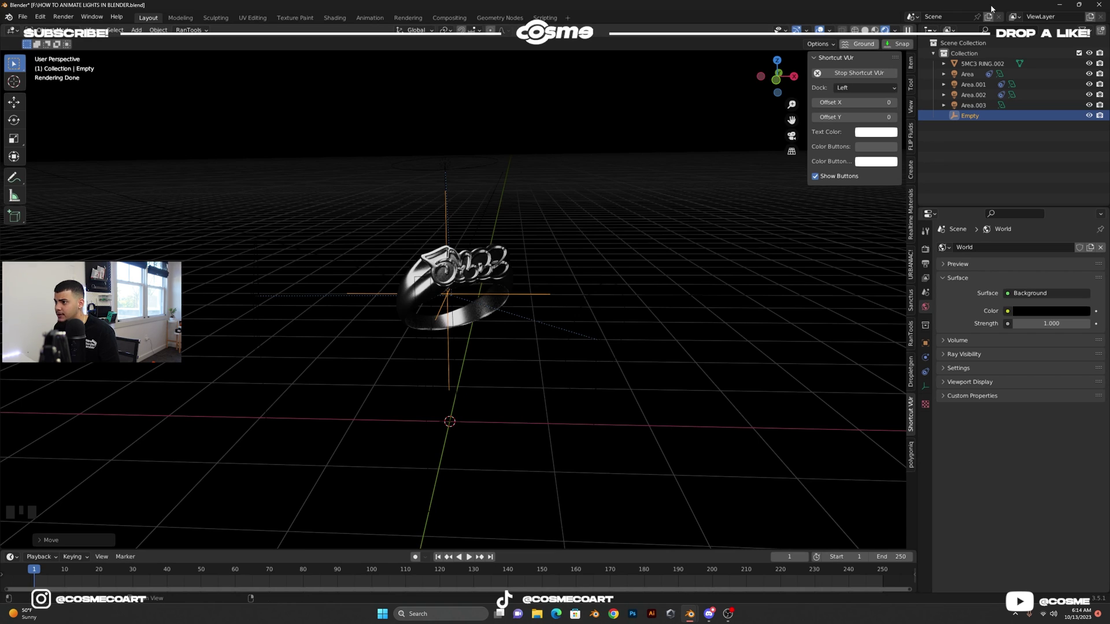
Step: In Solid shading, parent Area through Area.003 to the Empty with Ctrl+P > Object
click(865, 31)
click(557, 246)
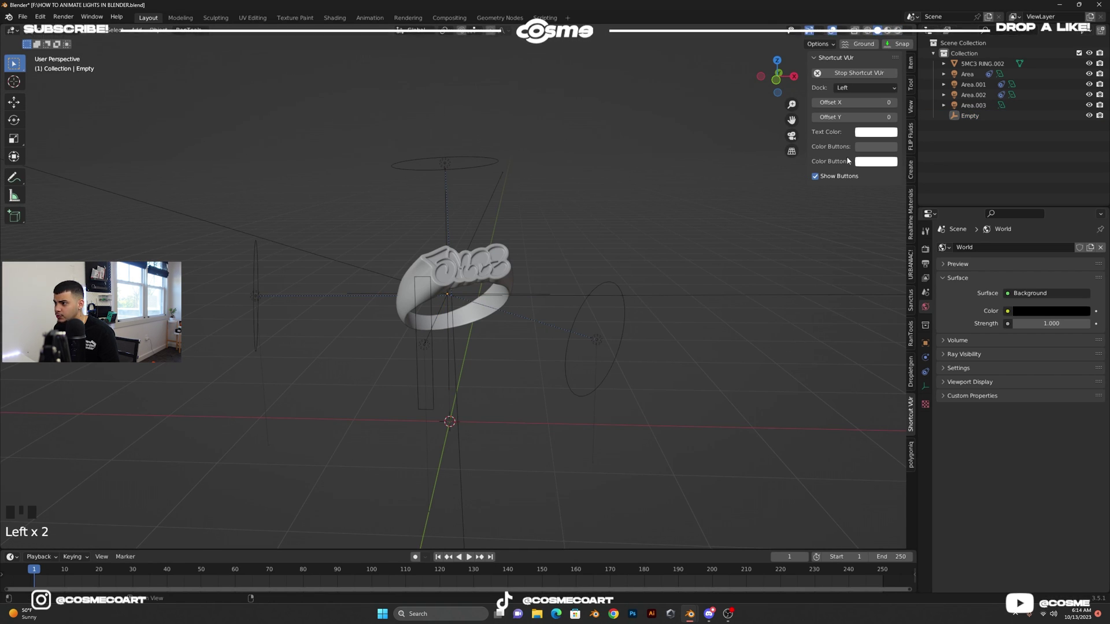
click(967, 74)
shift+click(973, 105)
ctrl+click(967, 120)
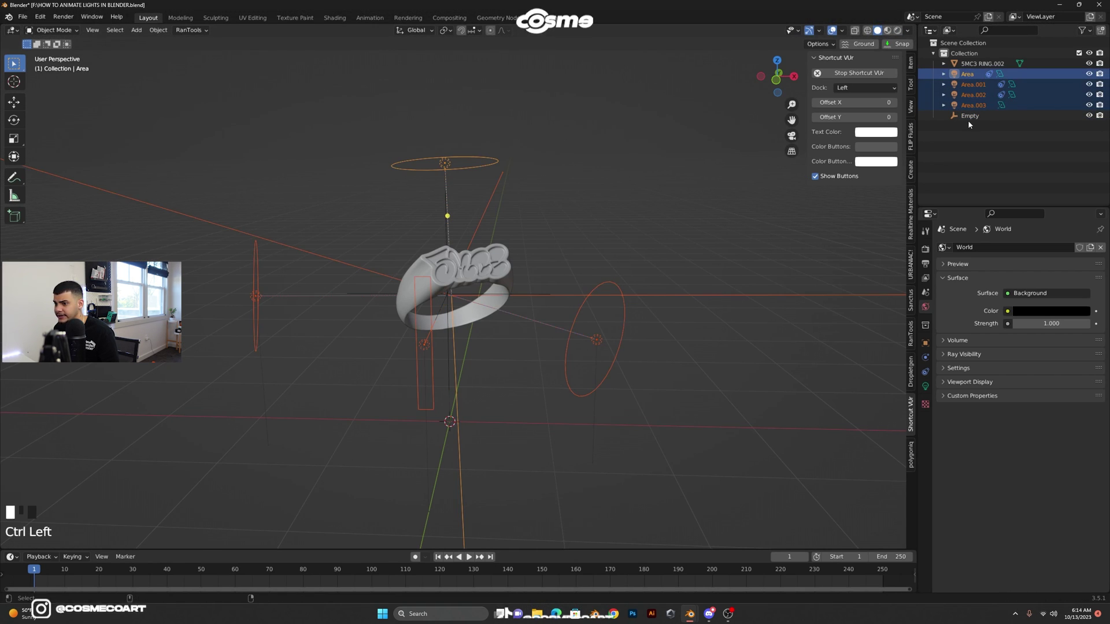
click(967, 74)
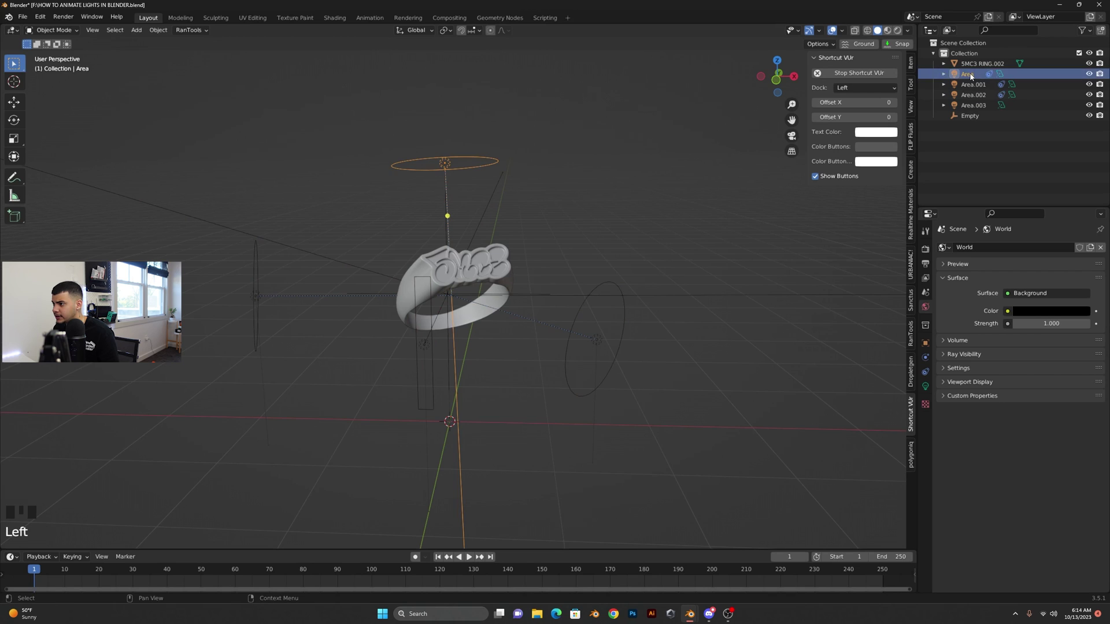
shift+click(969, 109)
ctrl+click(969, 115)
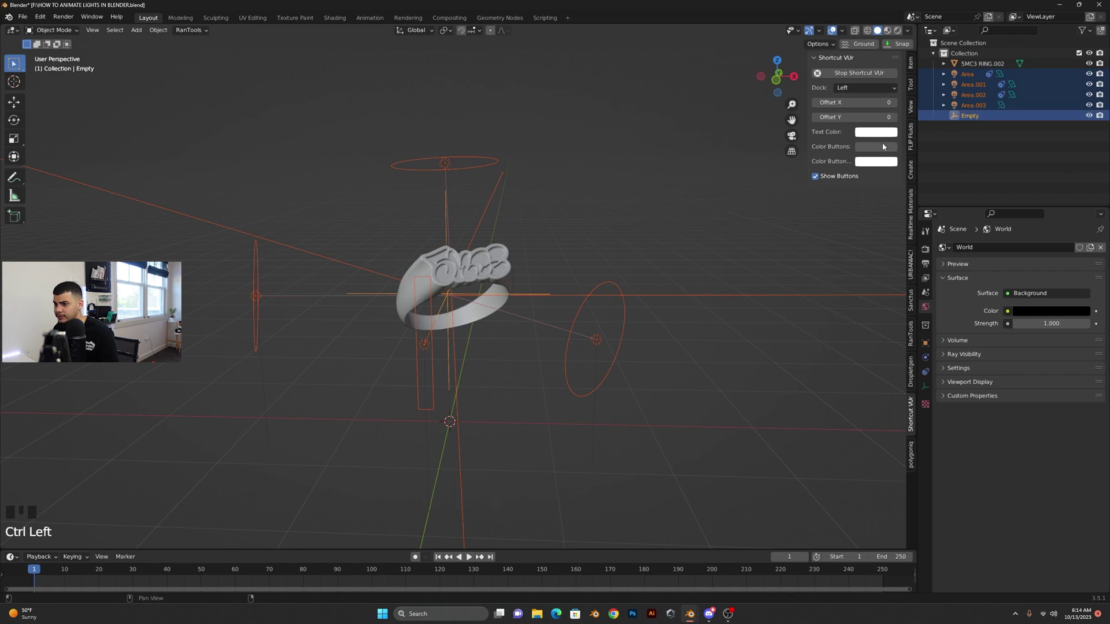
middle_drag(532, 220, 561, 227)
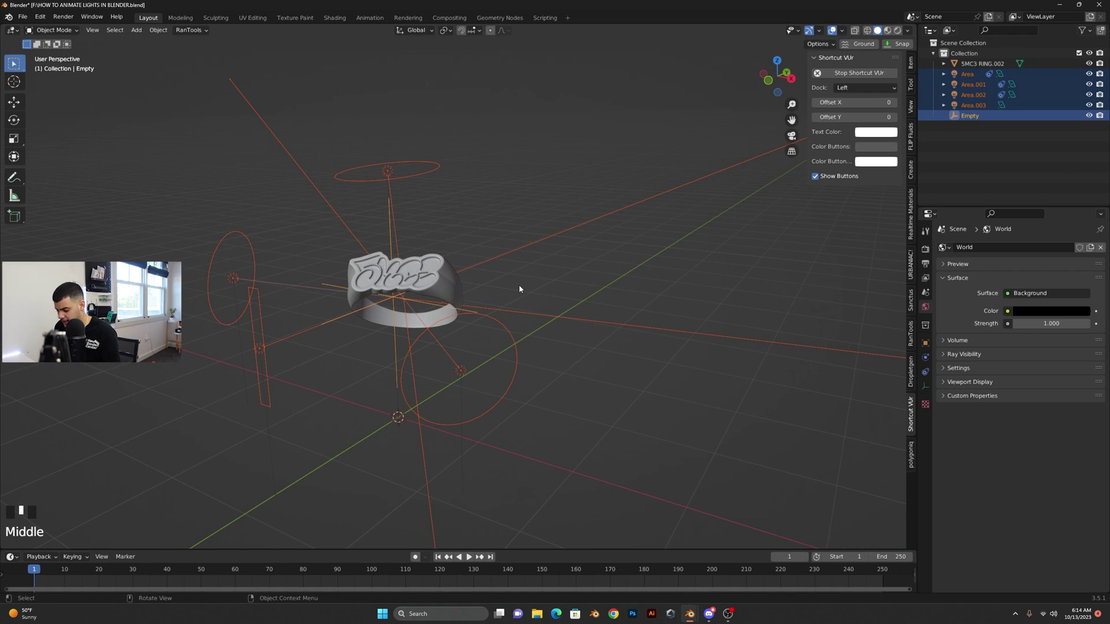
key(ctrl+p)
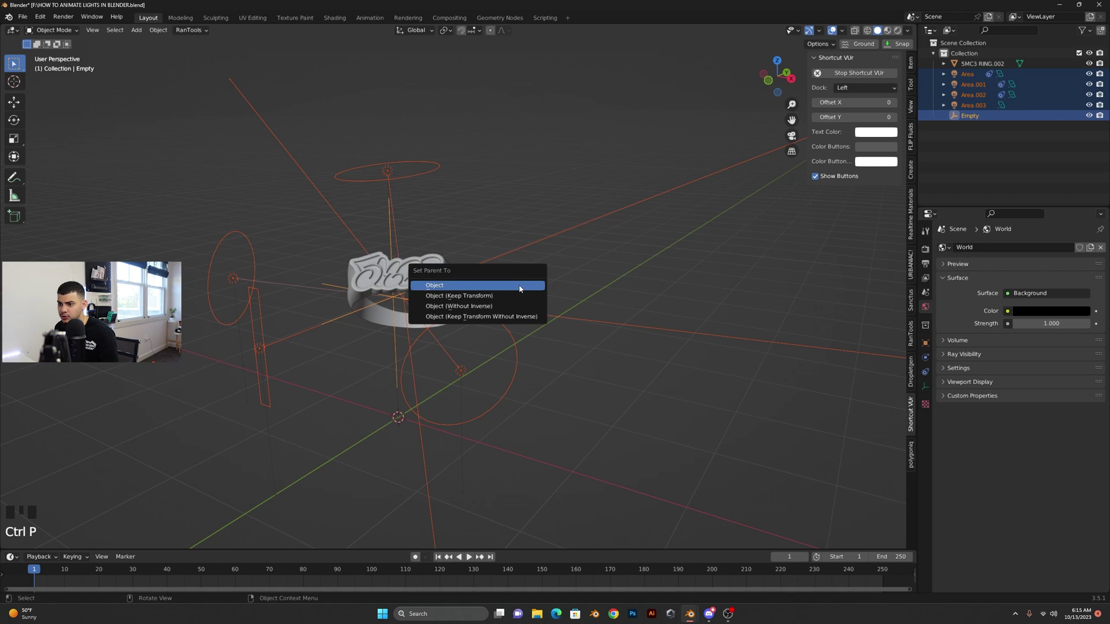
click(519, 289)
Step: Select the Empty, test moving it with its lights, then start rotating it around Z
click(568, 257)
click(390, 314)
click(394, 324)
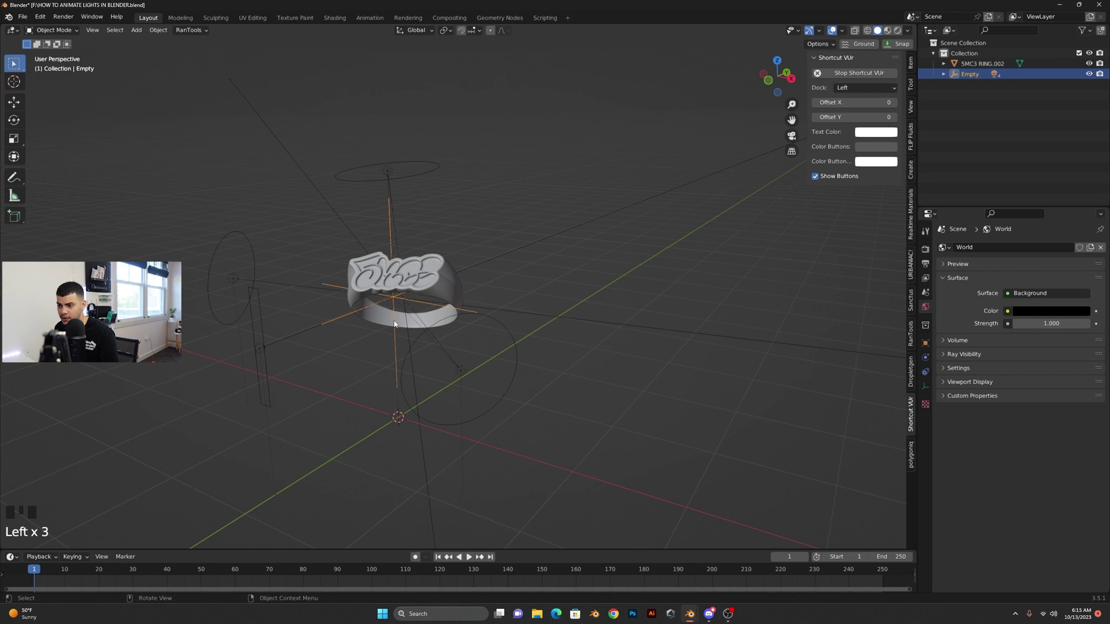
key(g)
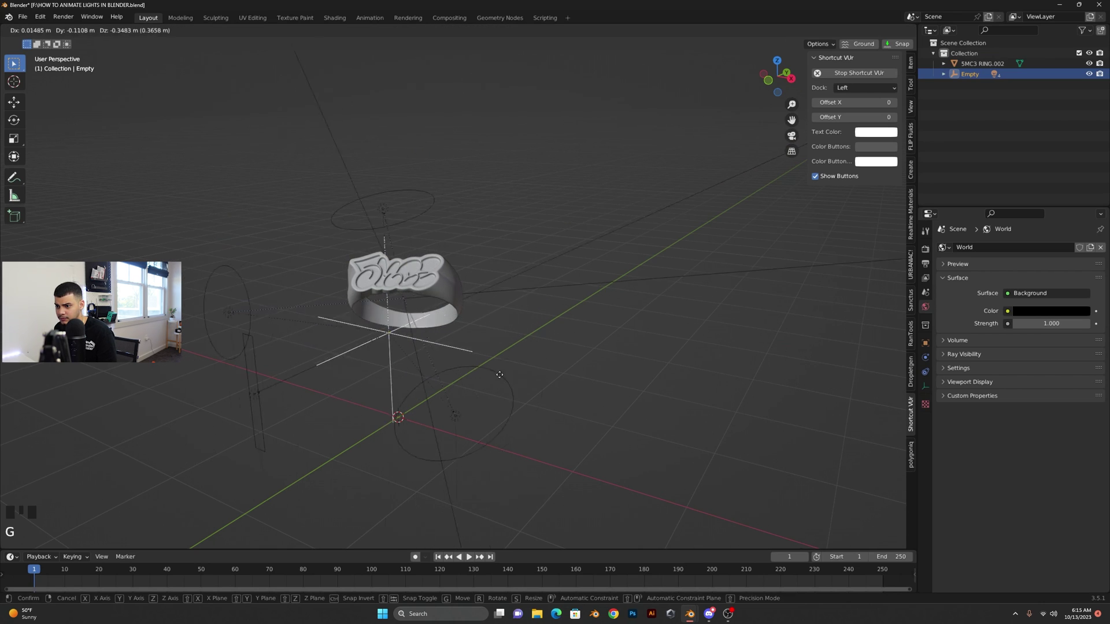
right_click(533, 277)
key(r)
key(z)
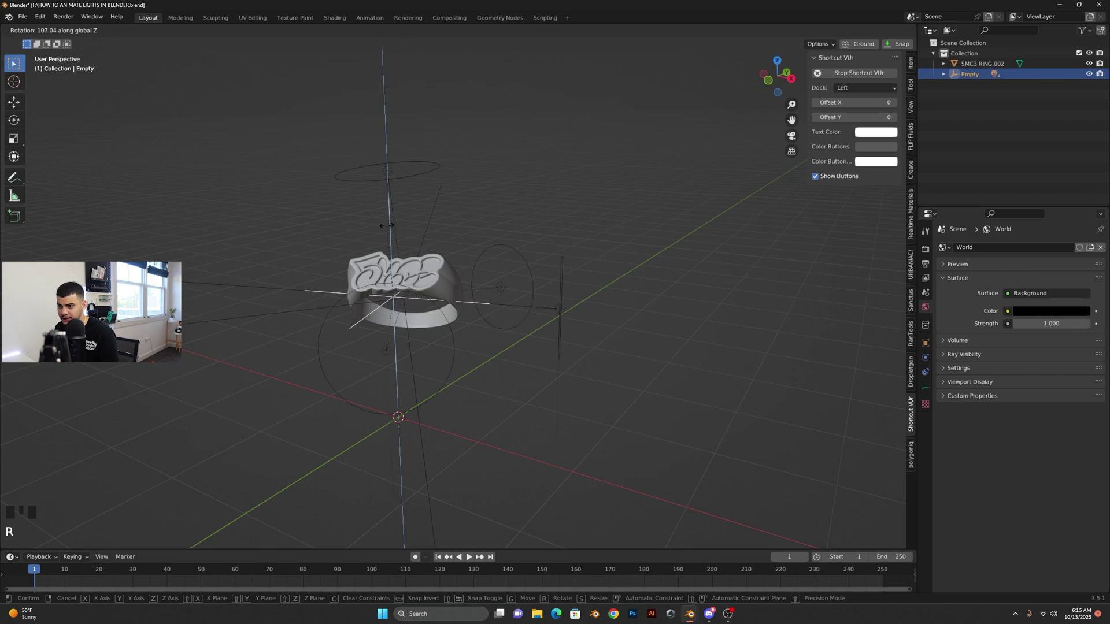
Step: Cancel the Empty's test rotation and drag the timeline's top border up to enlarge it
click(461, 317)
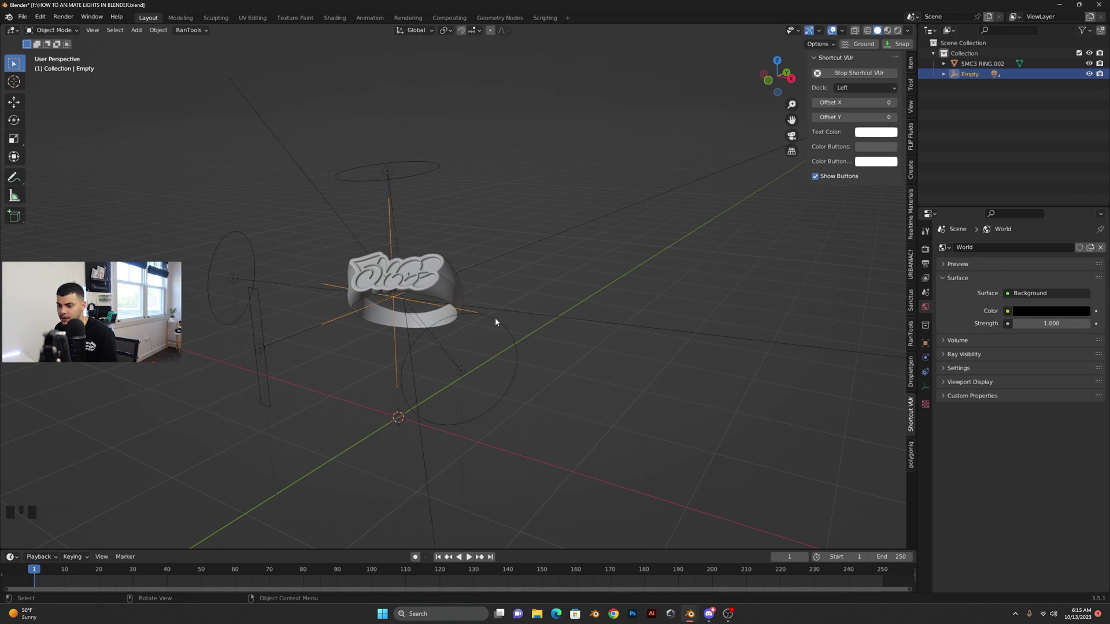
middle_drag(495, 317, 545, 320)
scroll(557, 324, down, 1)
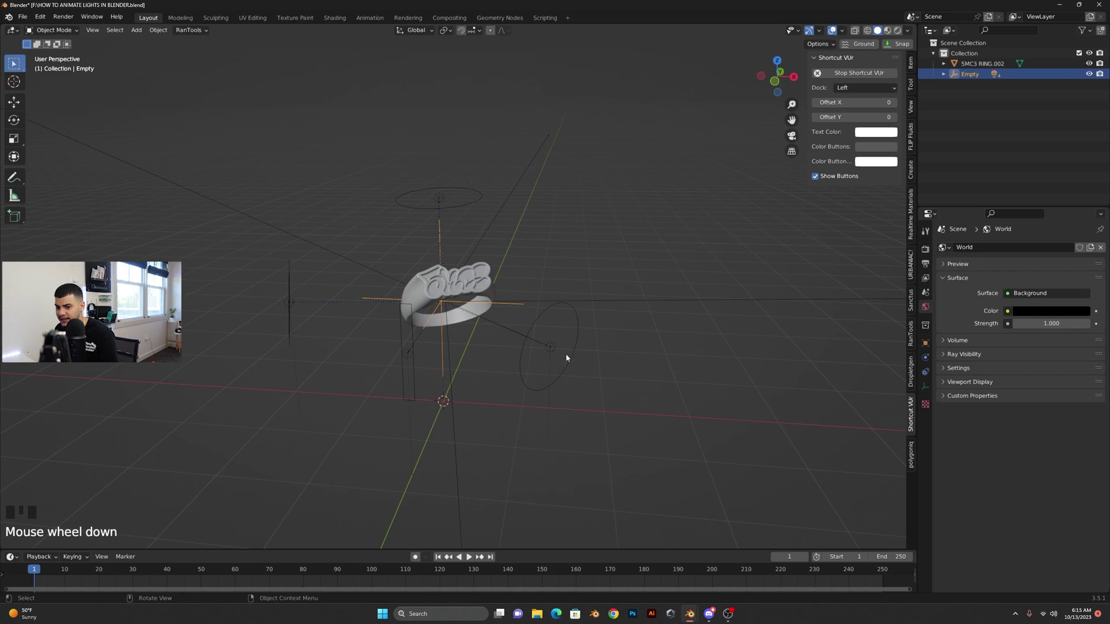
drag(512, 549, 512, 495)
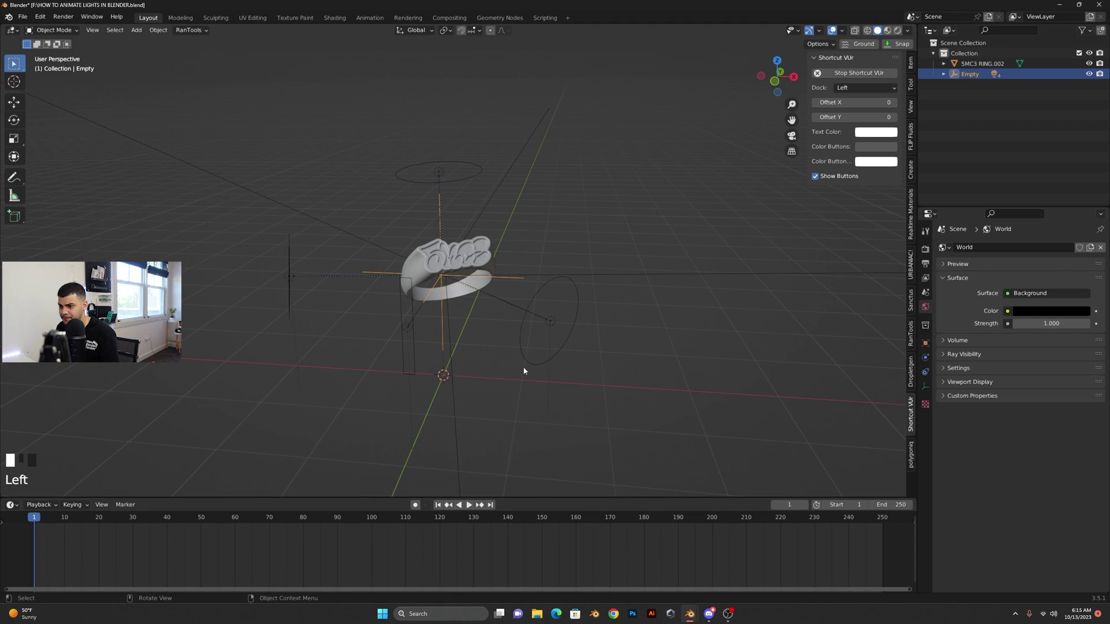
Step: Key the Empty's Z rotation at 0° on frame 1 and 360° on frame 250, then scrub to verify the spin
click(925, 343)
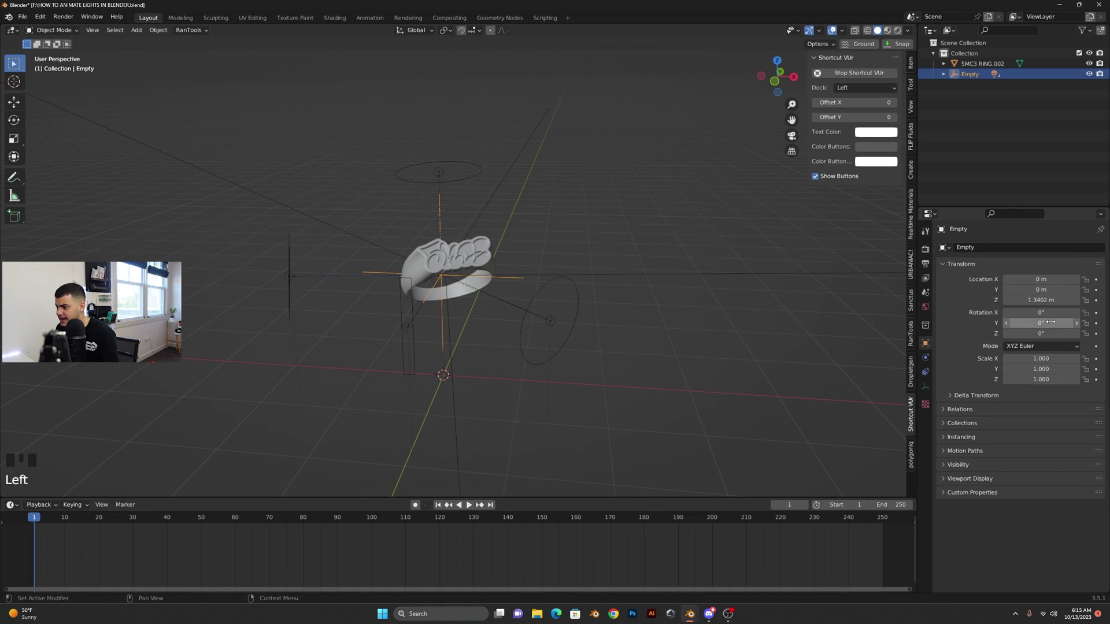
click(1096, 335)
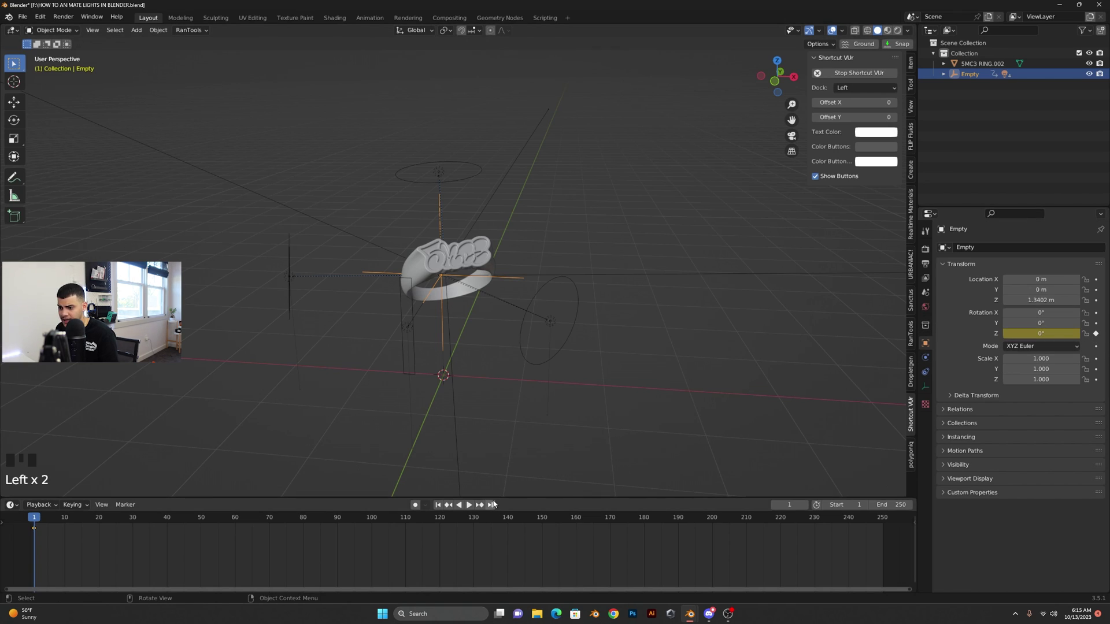
double_click(1029, 335)
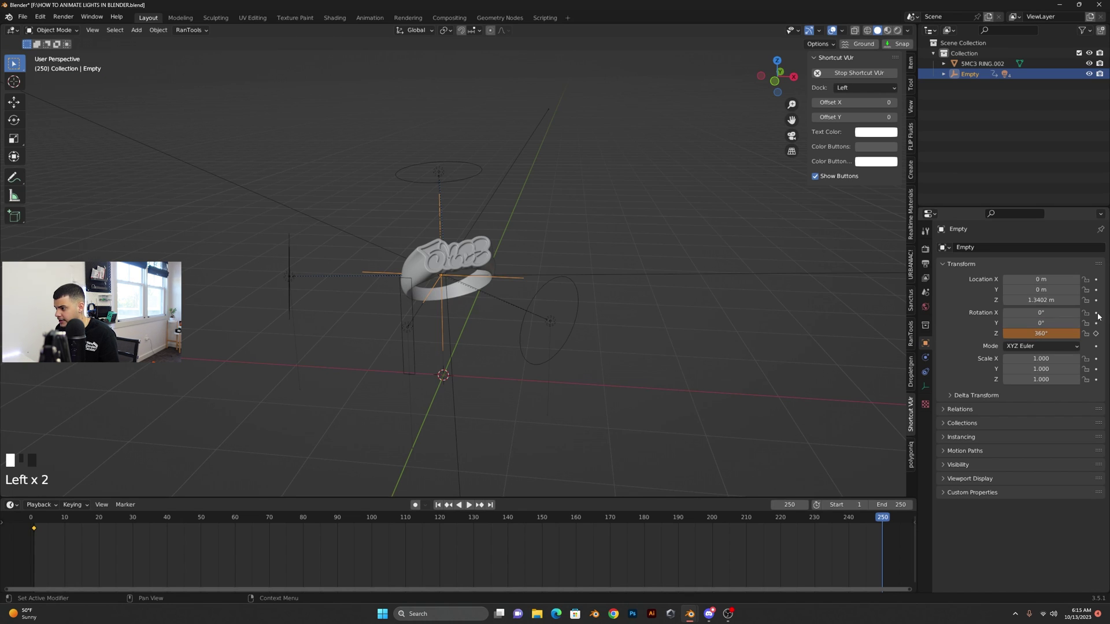
drag(885, 523, 615, 566)
drag(443, 582, 325, 590)
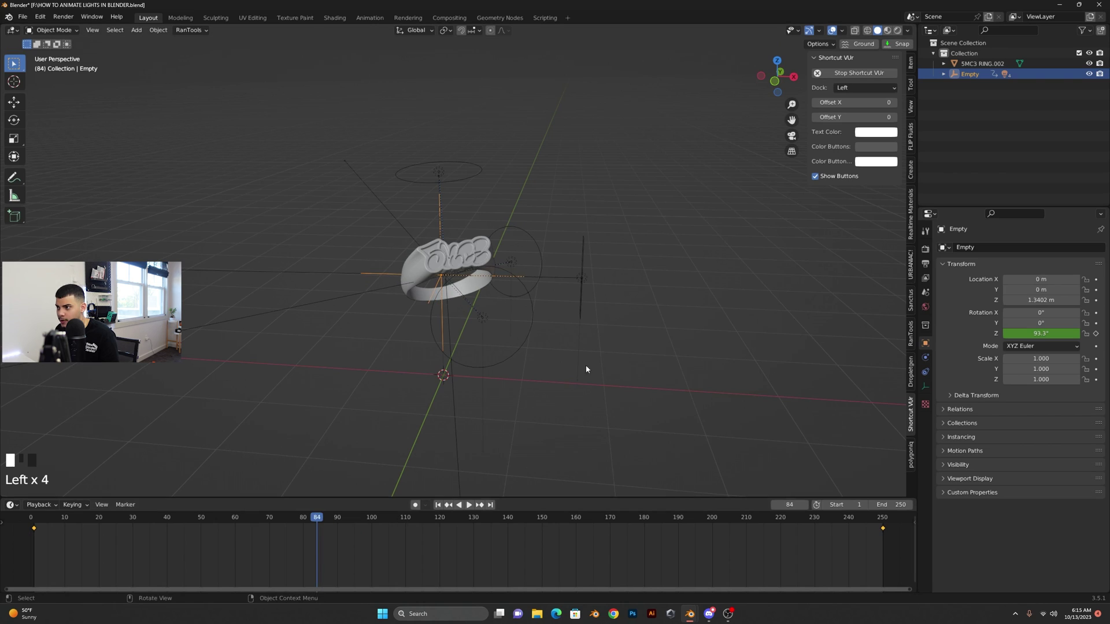
Step: Show the ring close up in Rendered shading with overlays hidden, scrubbing to watch the lights move
click(898, 32)
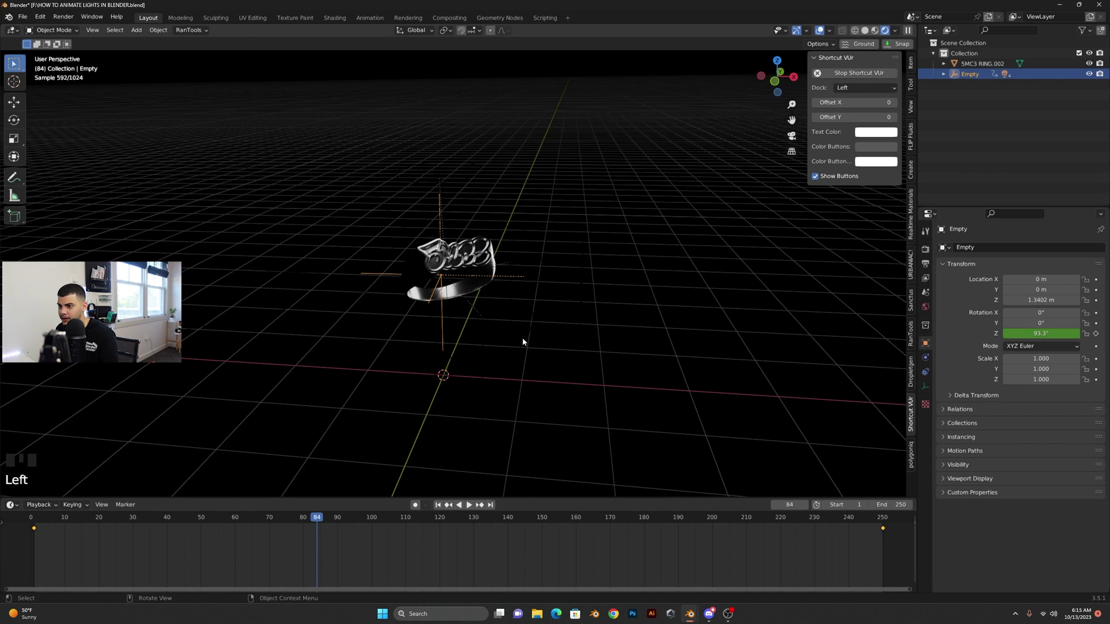
scroll(518, 335, up, 2)
click(820, 30)
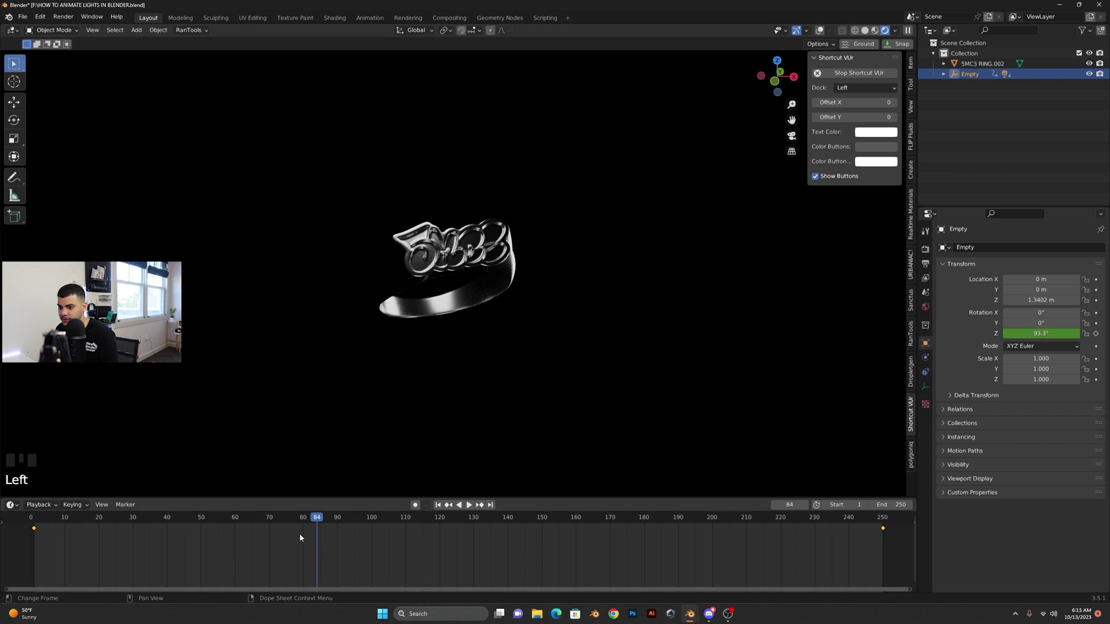
scroll(468, 324, up, 2)
shift+middle_drag(501, 296, 440, 415)
drag(302, 538, 647, 523)
Step: Rotate the ring about the global Z axis to a new angle
click(412, 235)
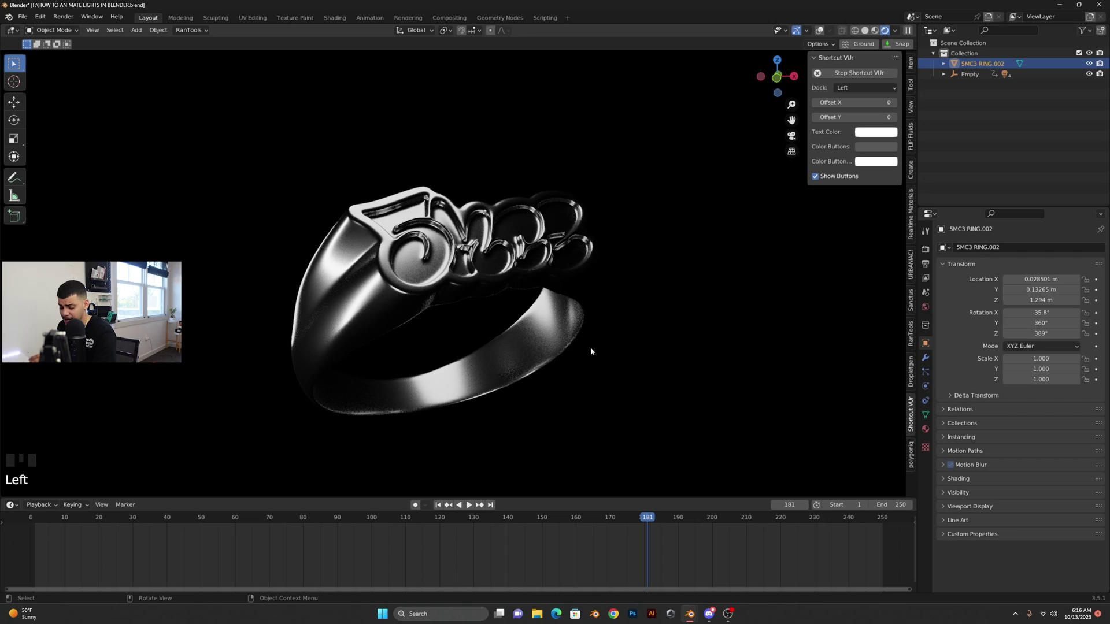
key(r)
key(z)
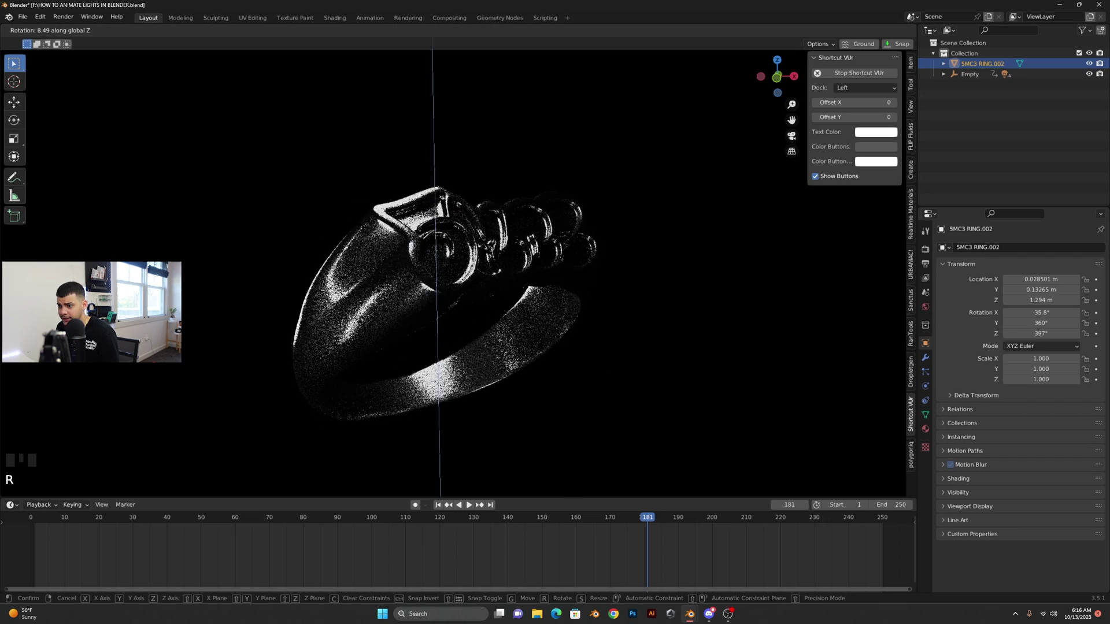
right_click(513, 395)
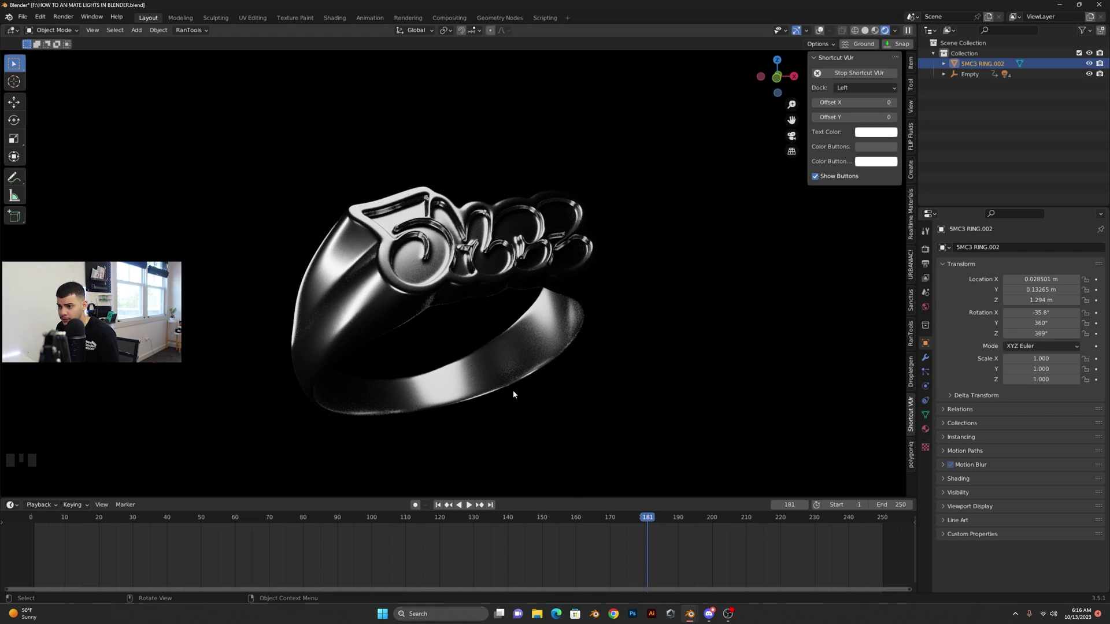
key(r)
key(z)
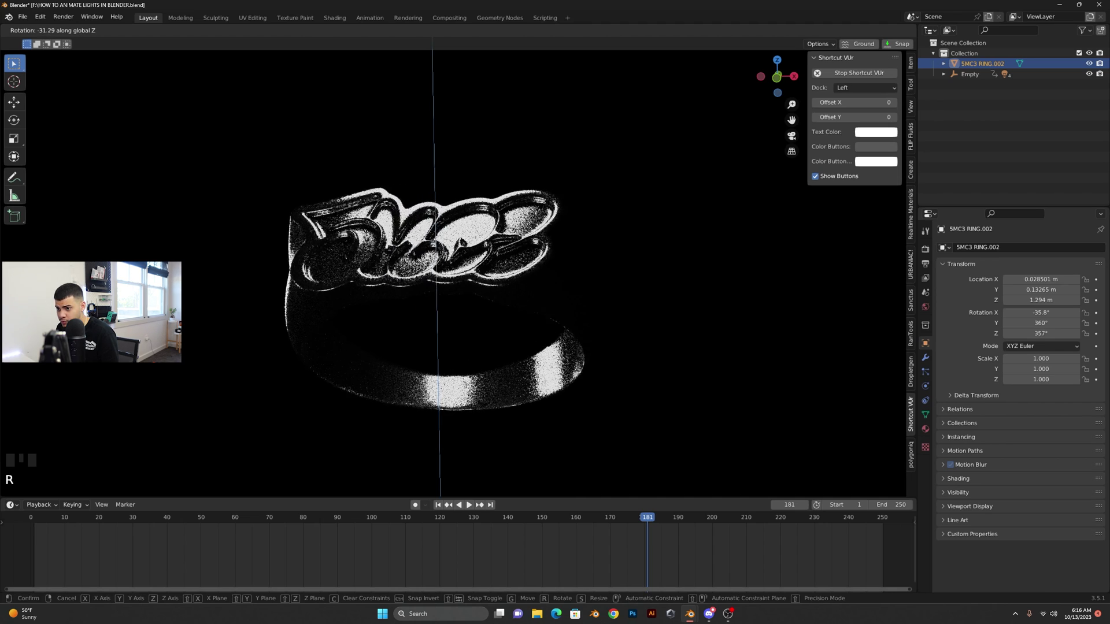
click(457, 484)
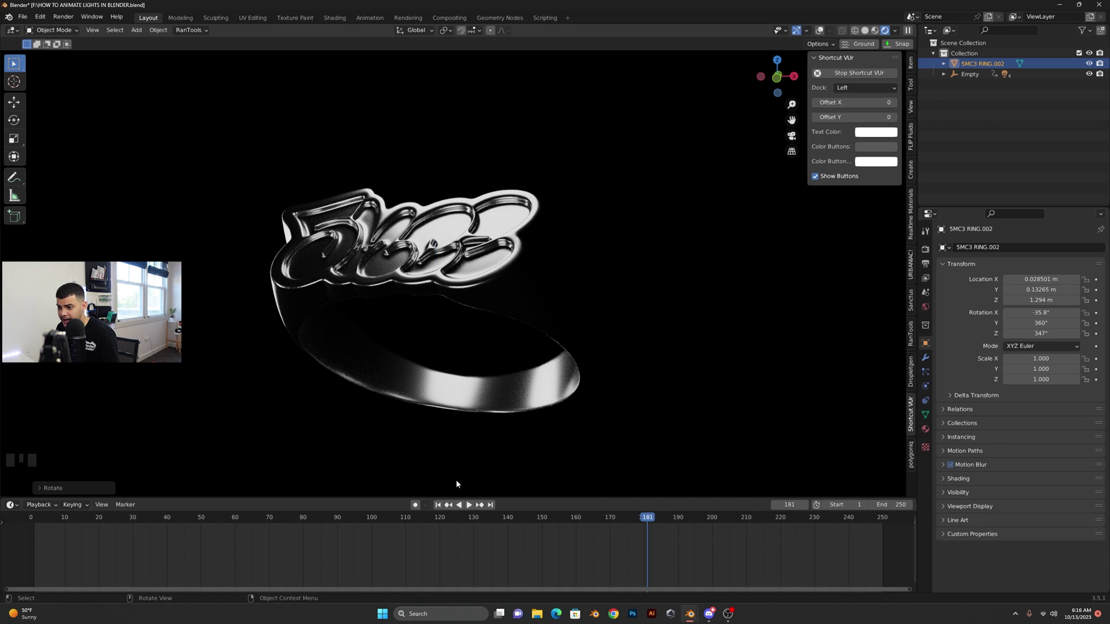
Step: Key the ring's Z rotation at 347° on frame 1 and 365° on frame 250, then play
click(439, 507)
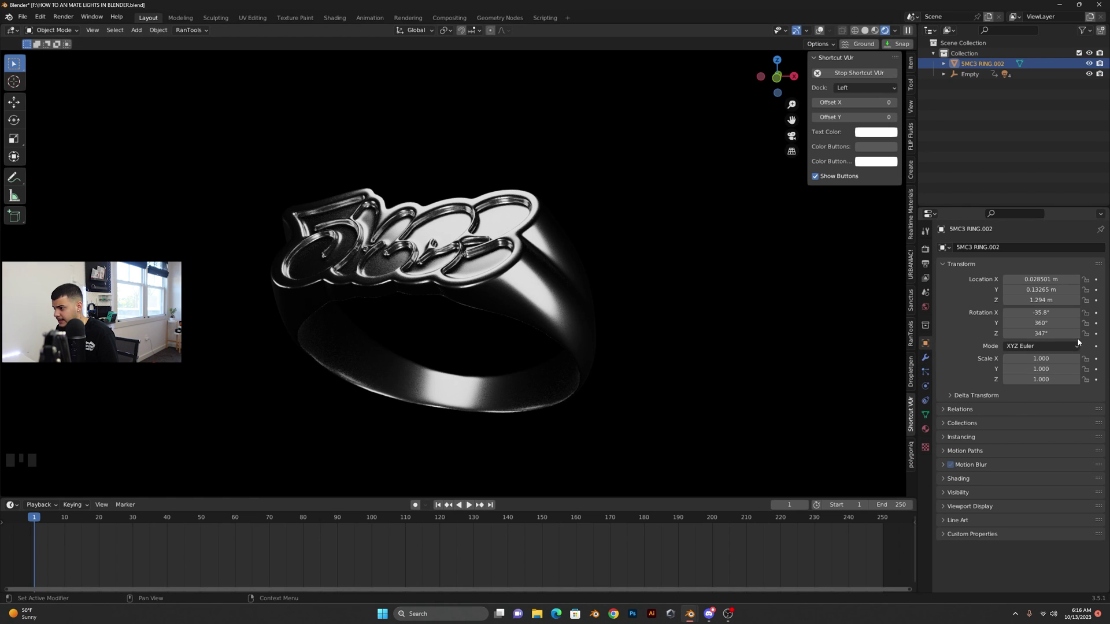
click(1097, 334)
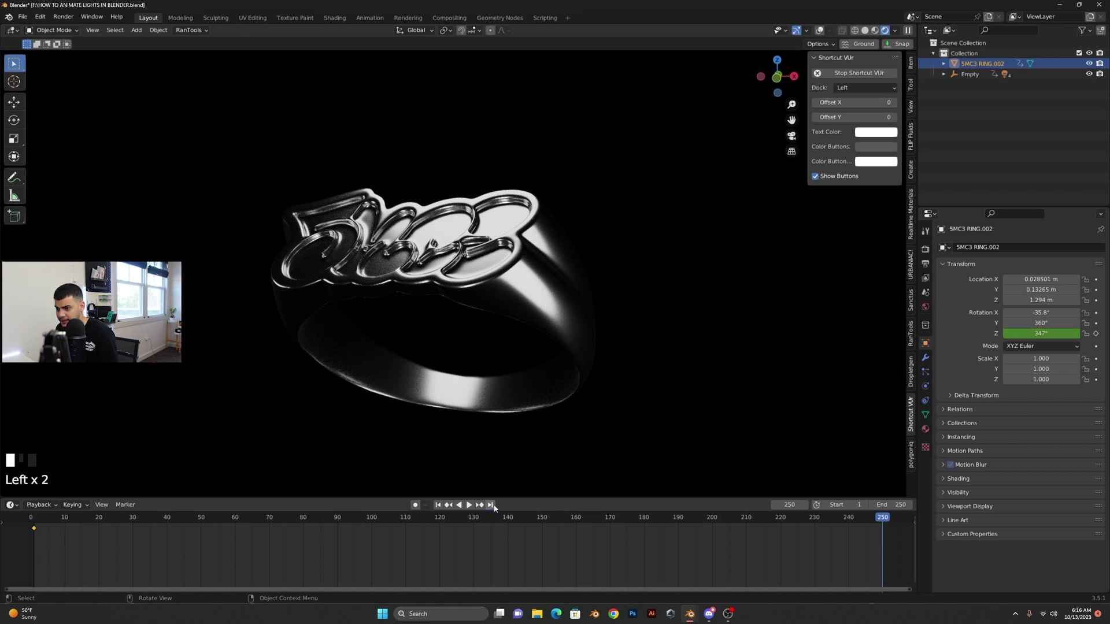
drag(1040, 334, 1097, 338)
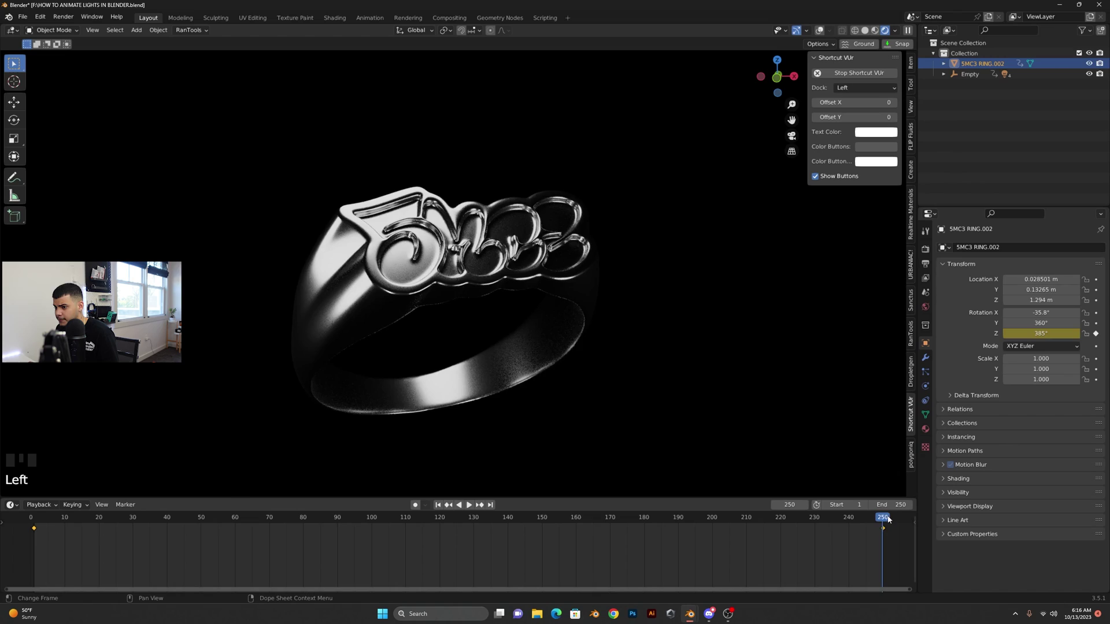
drag(888, 519, 34, 519)
key(space)
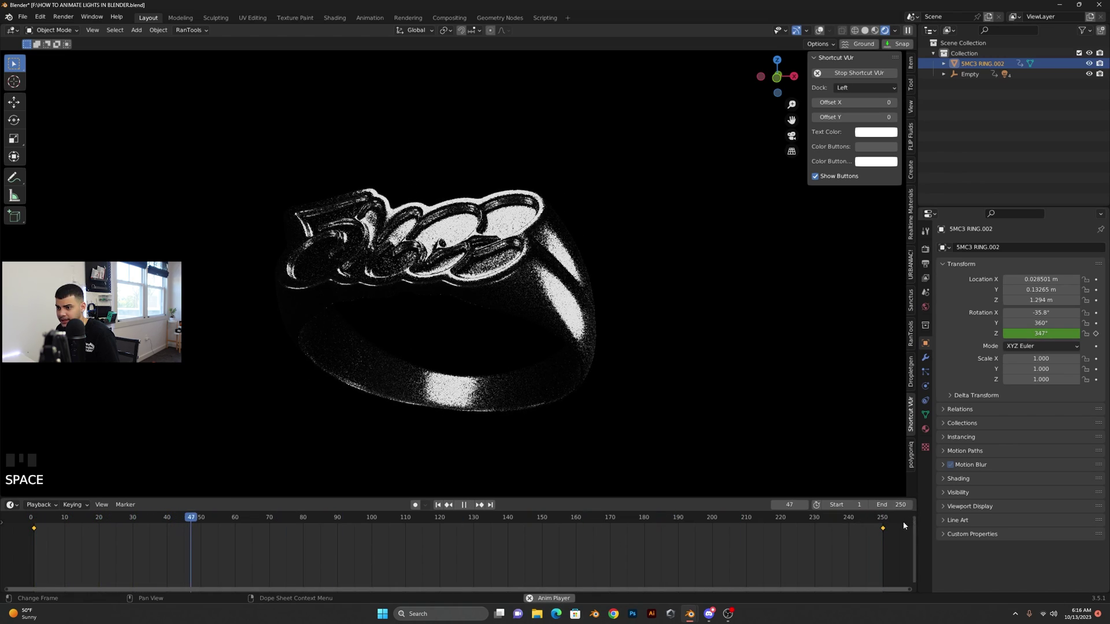
Step: Stop playback, add a camera to the scene and look through it
key(space)
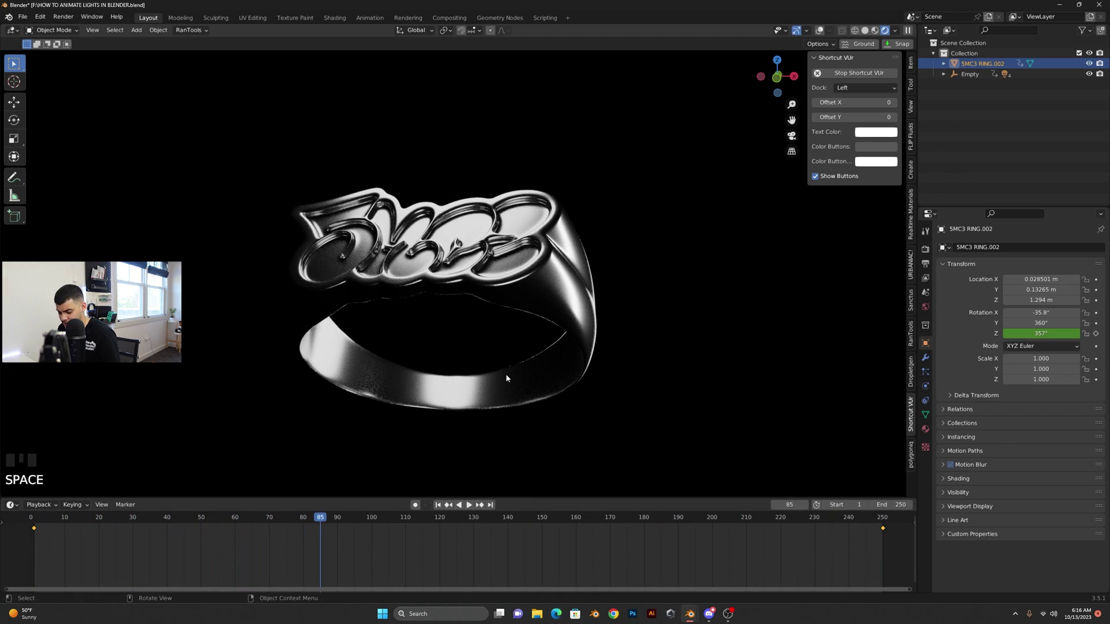
key(shift+a)
mouse_move(507, 376)
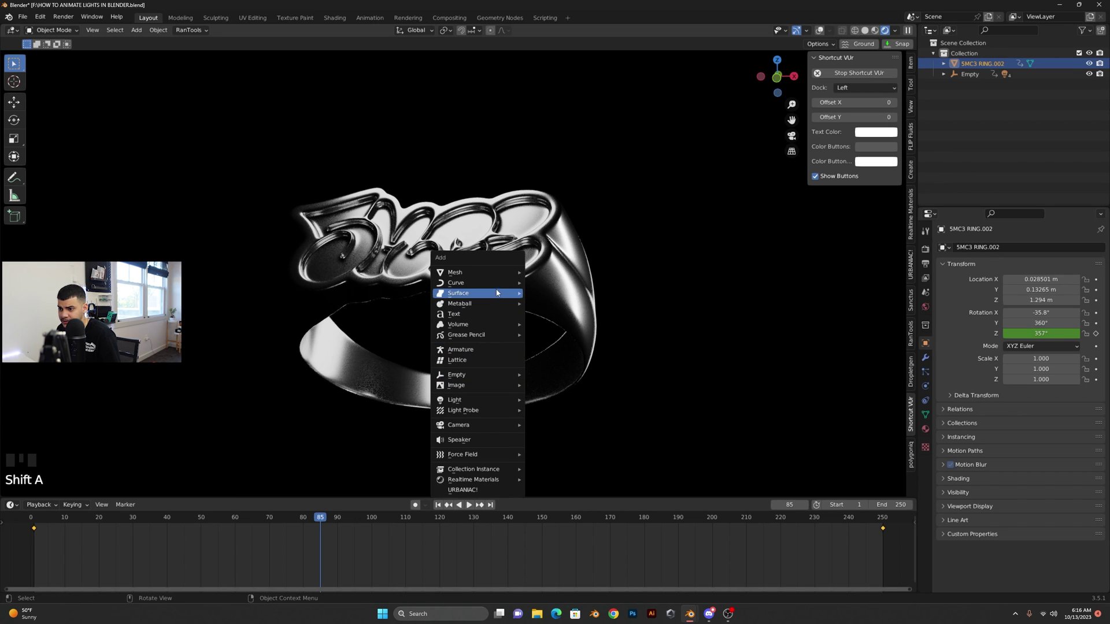
mouse_move(496, 282)
mouse_move(491, 425)
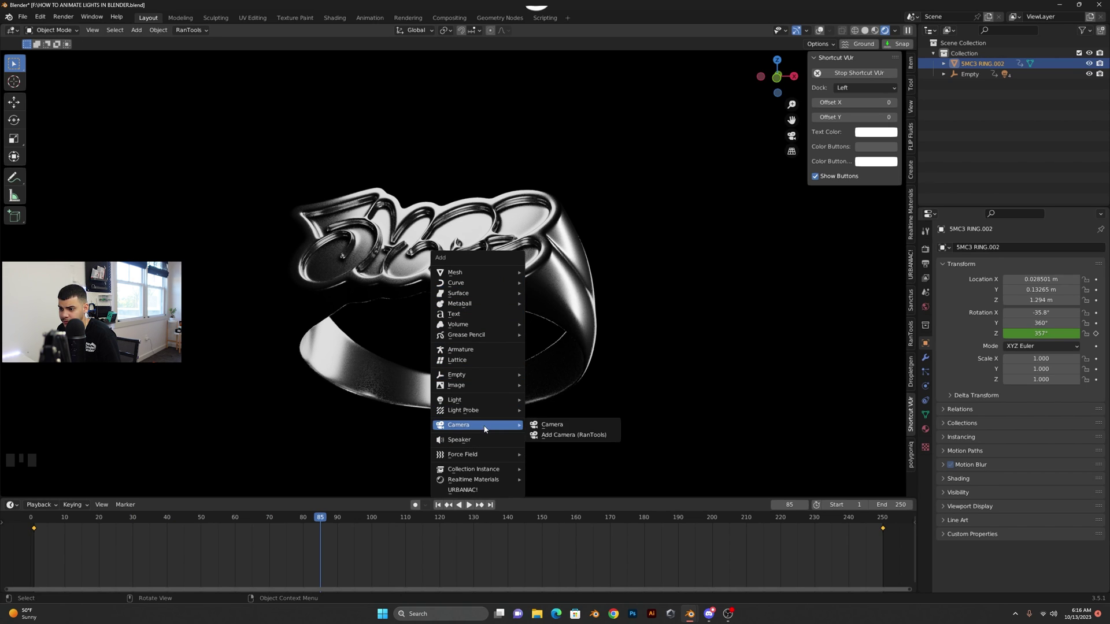
click(570, 432)
key(KP_0)
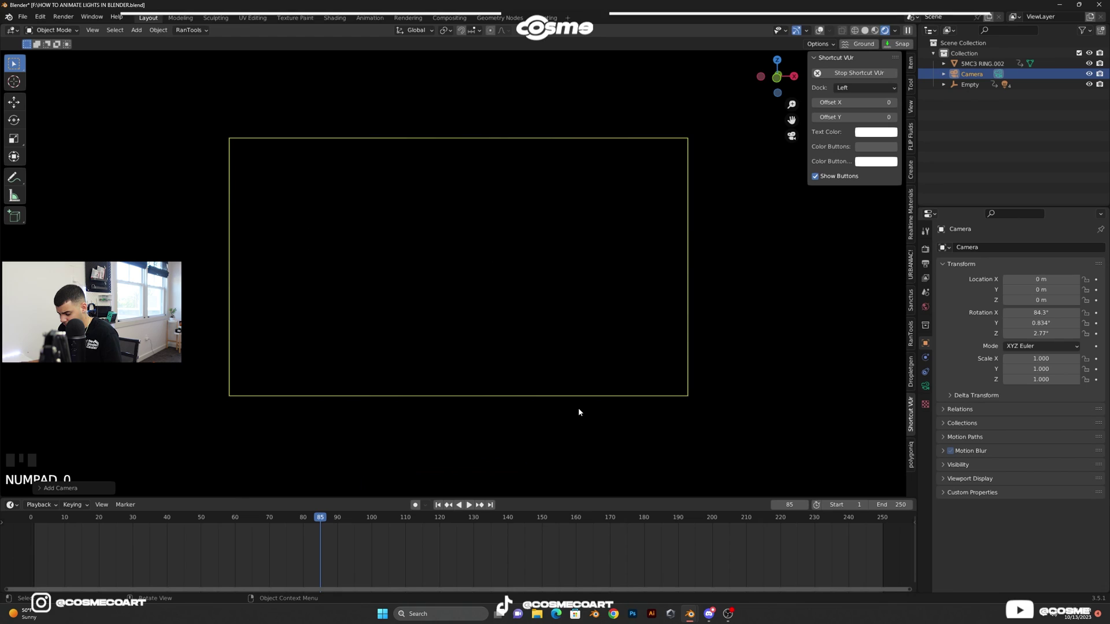
Step: Lock the camera to the view and frame the ring in an angled close-up
key(n)
key(n)
key(n)
click(910, 107)
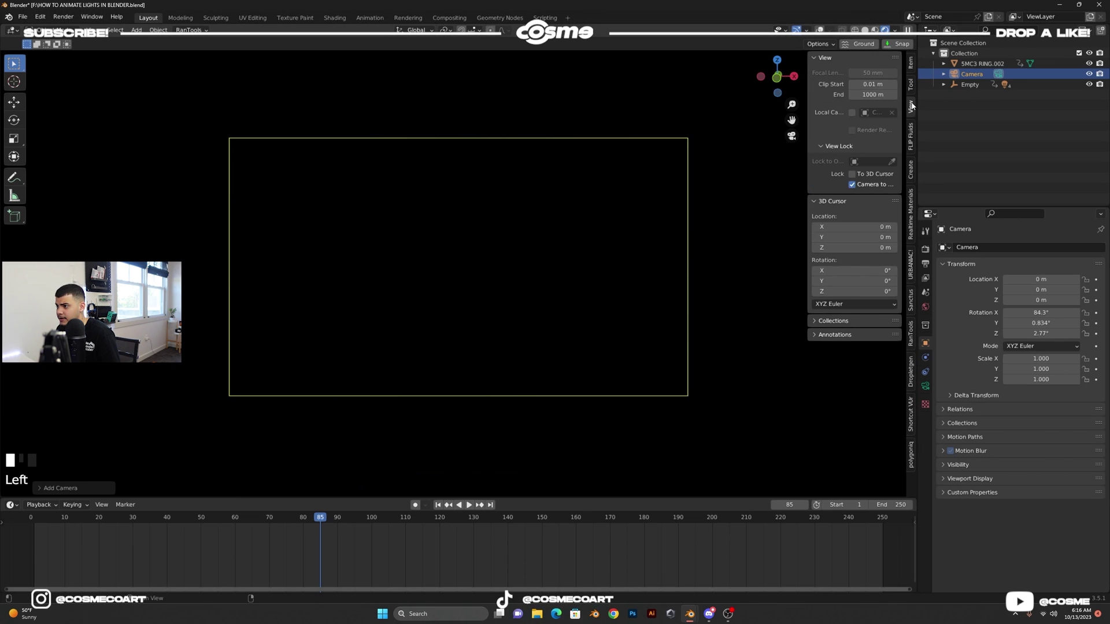
scroll(633, 221, down, 13)
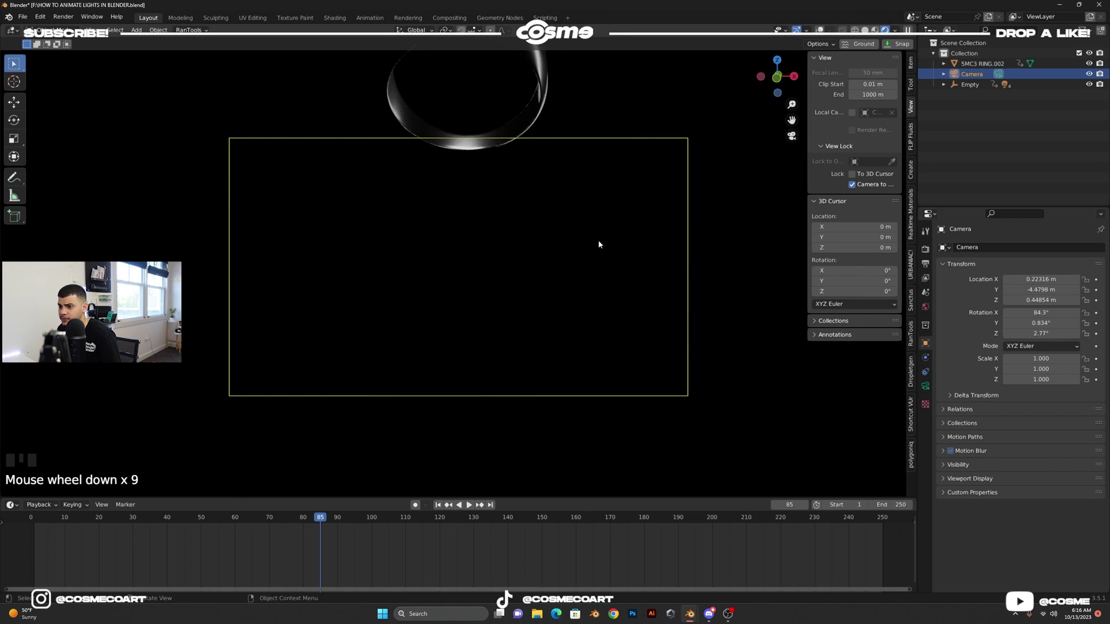
shift+middle_drag(570, 241, 408, 467)
click(438, 505)
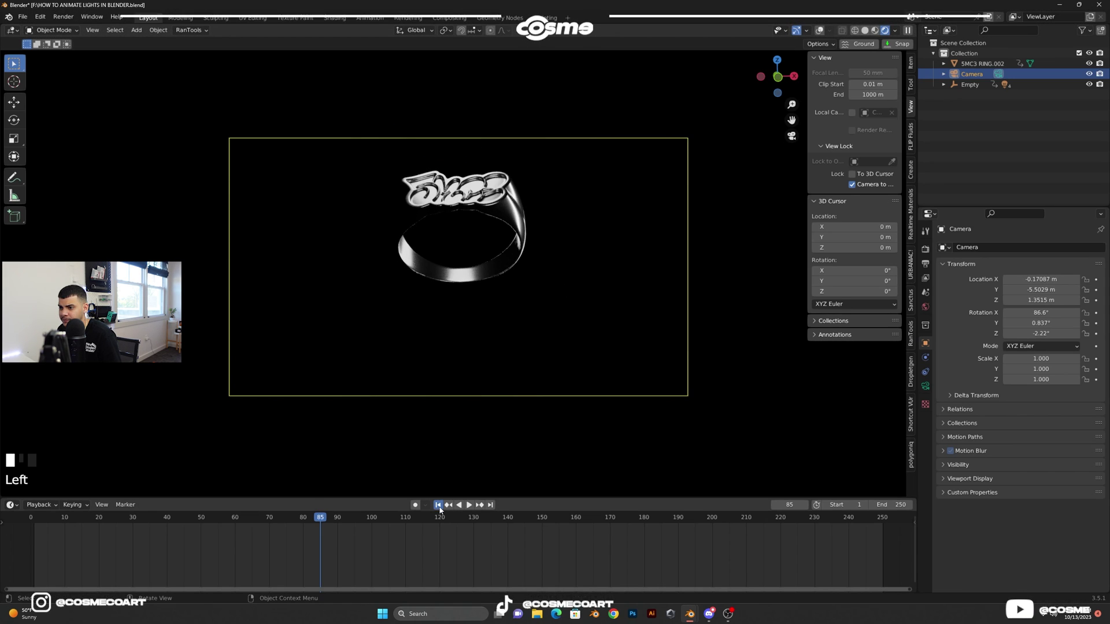
middle_drag(507, 317, 466, 291)
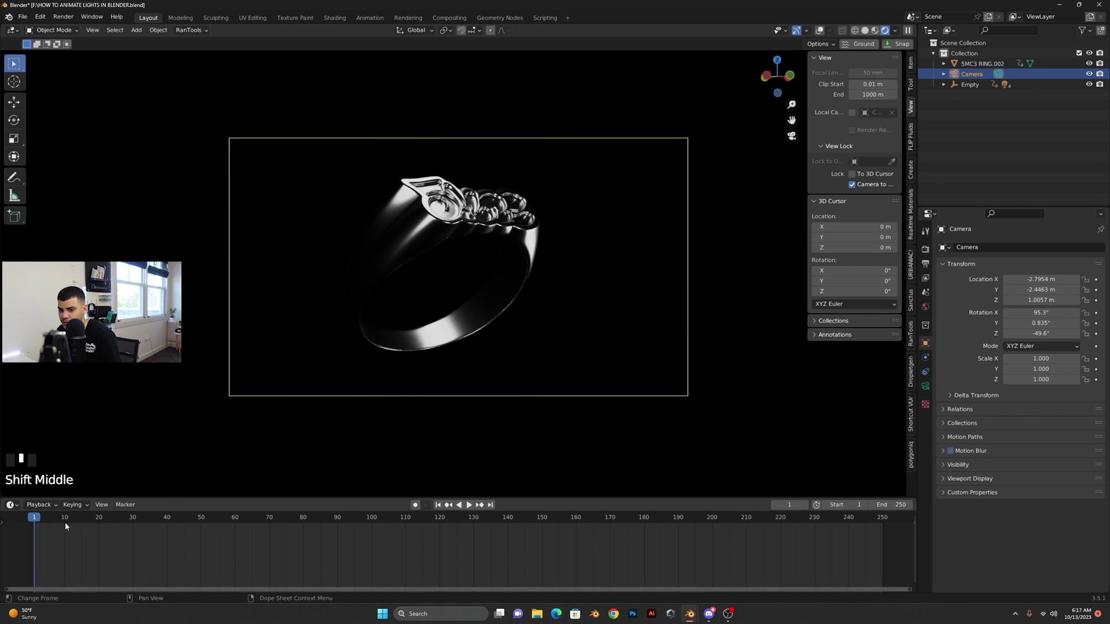
Step: Move the locked camera to X -1.2992, Y -3.6327, Z 1.1984 m, checking the framing during playback
key(space)
key(space)
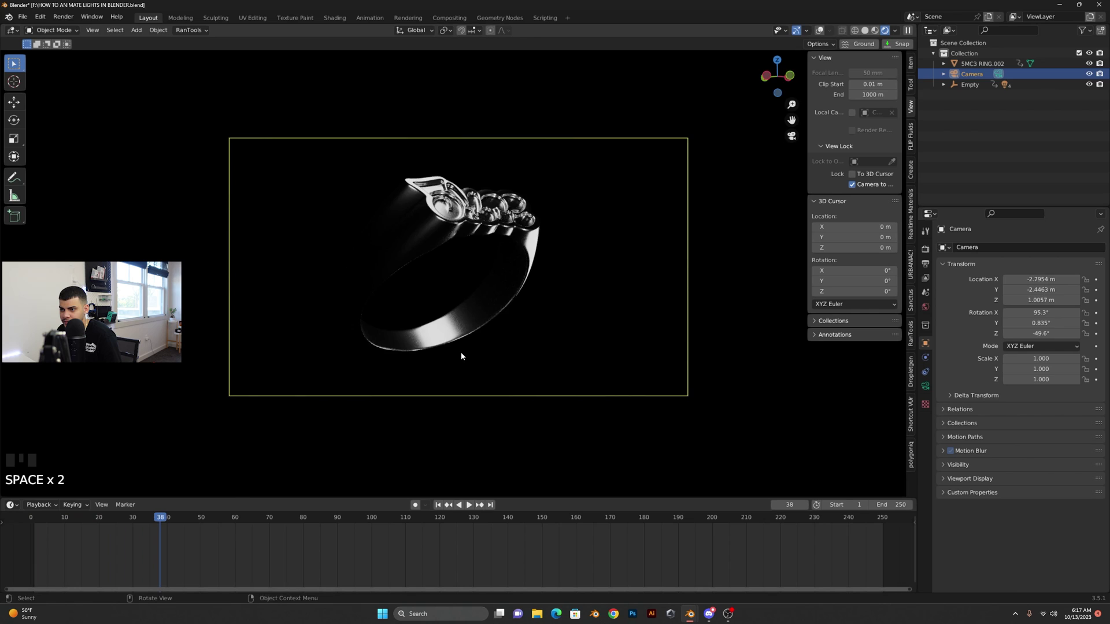
mouse_move(461, 356)
middle_down()
mouse_move(424, 362)
mouse_move(462, 345)
middle_up()
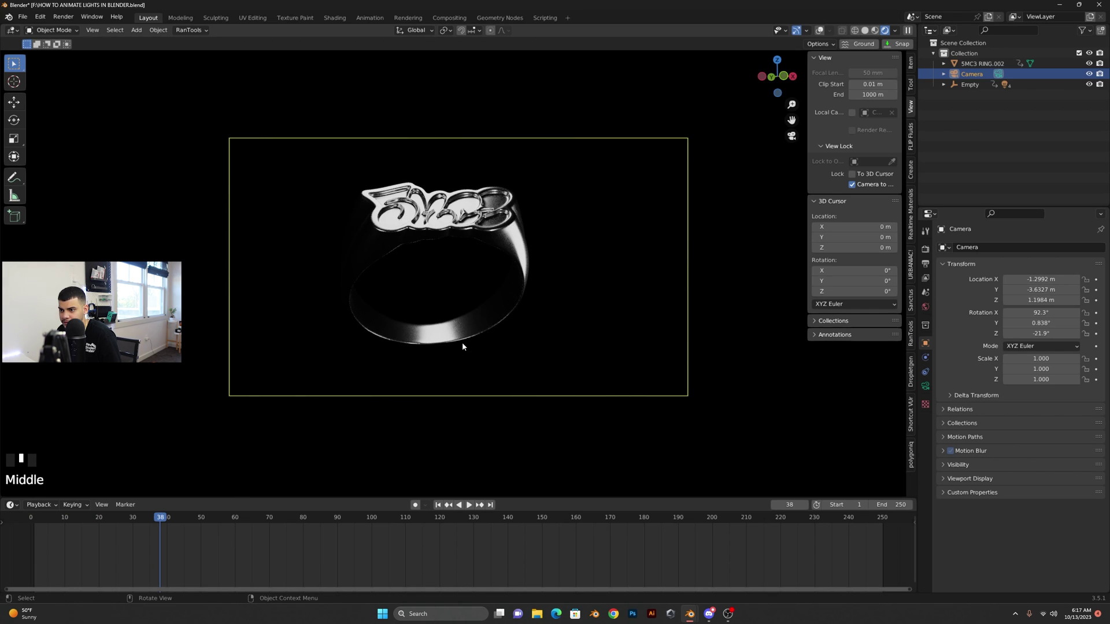
key(space)
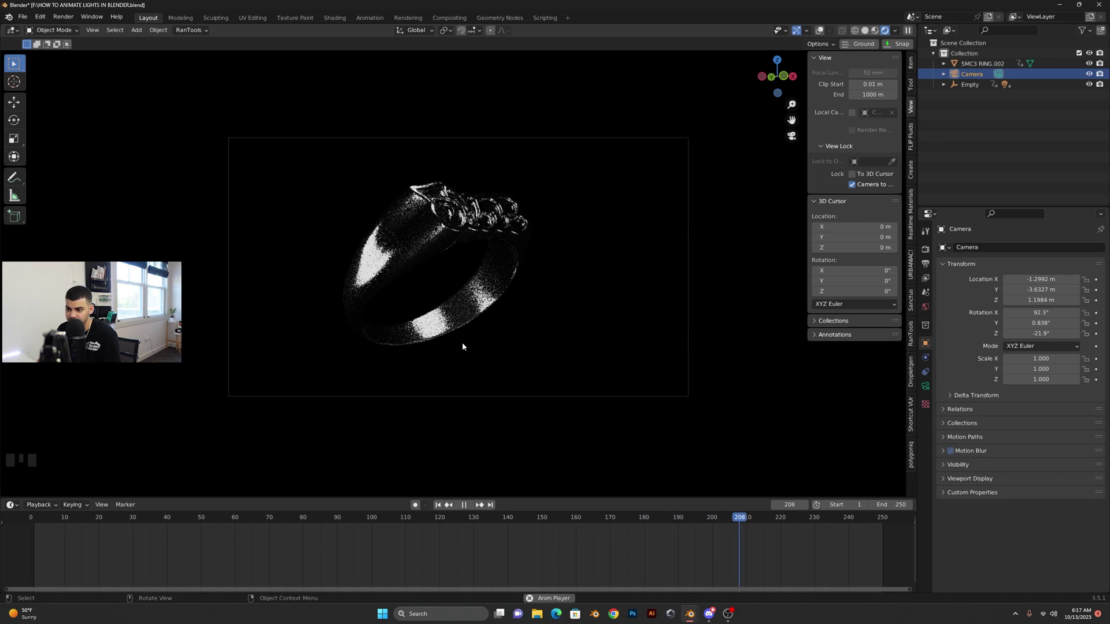
key(space)
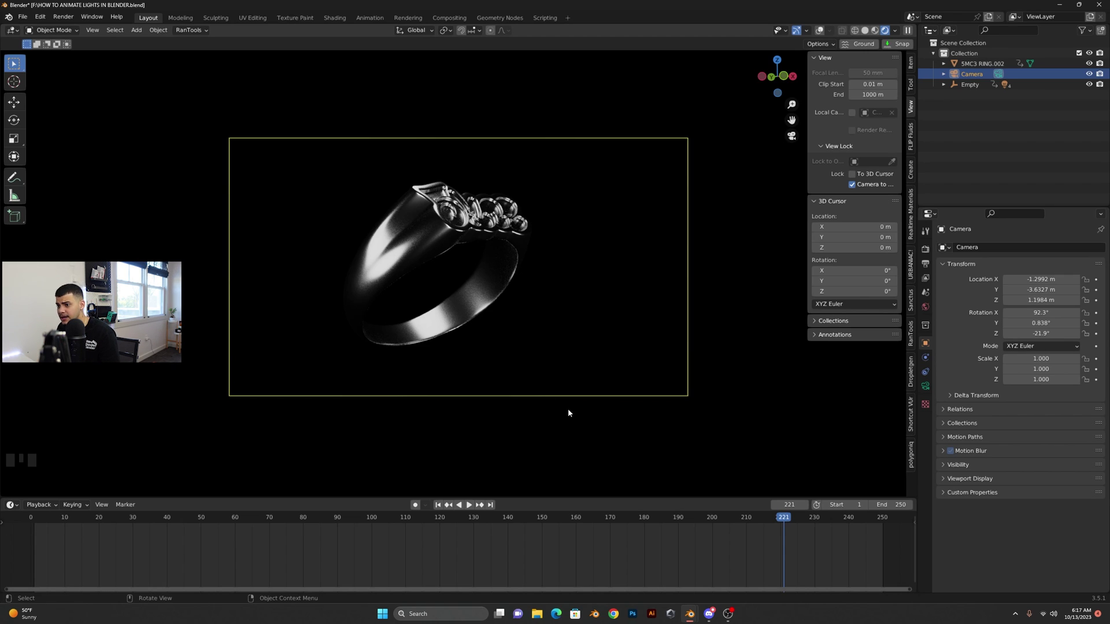
Step: Return the viewport to solid shading and a free perspective, leaving camera view at frame 146
key(Left)
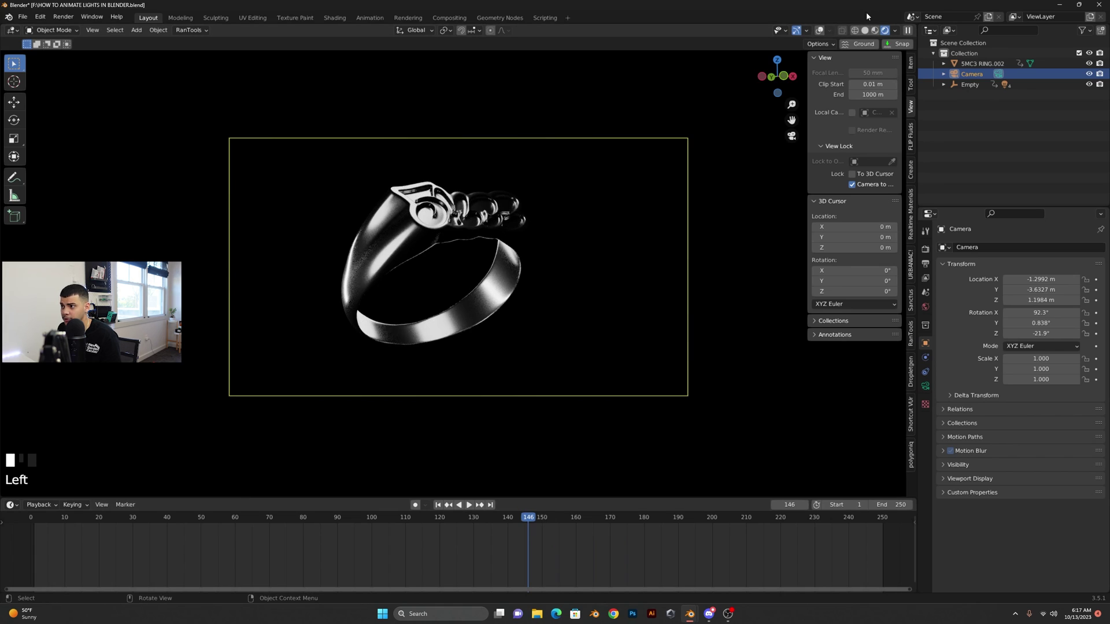
click(865, 30)
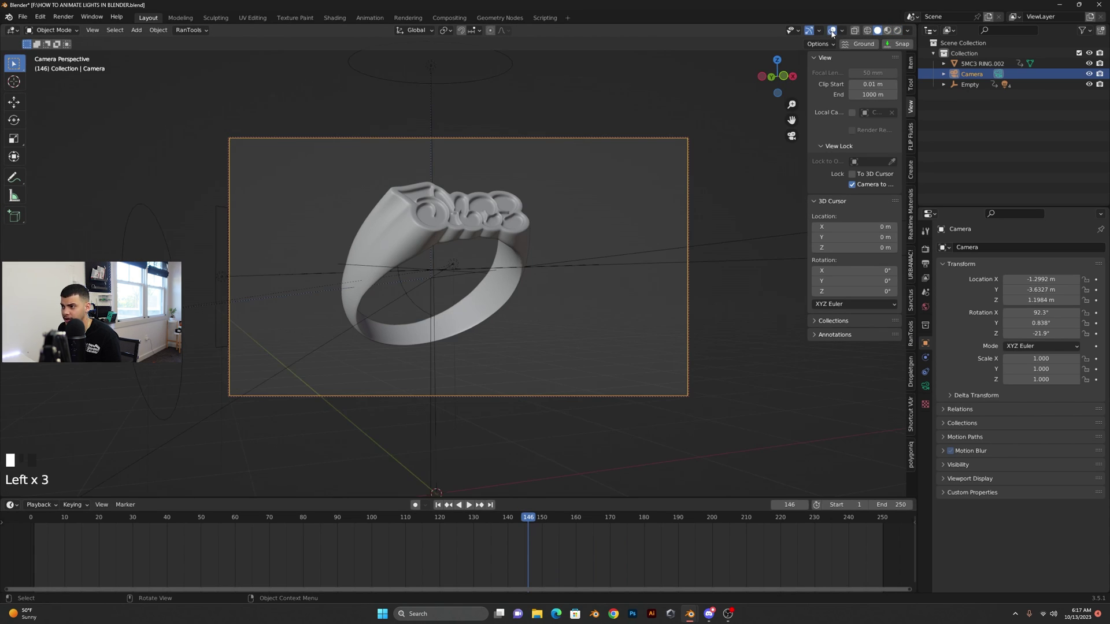
key(KP_0)
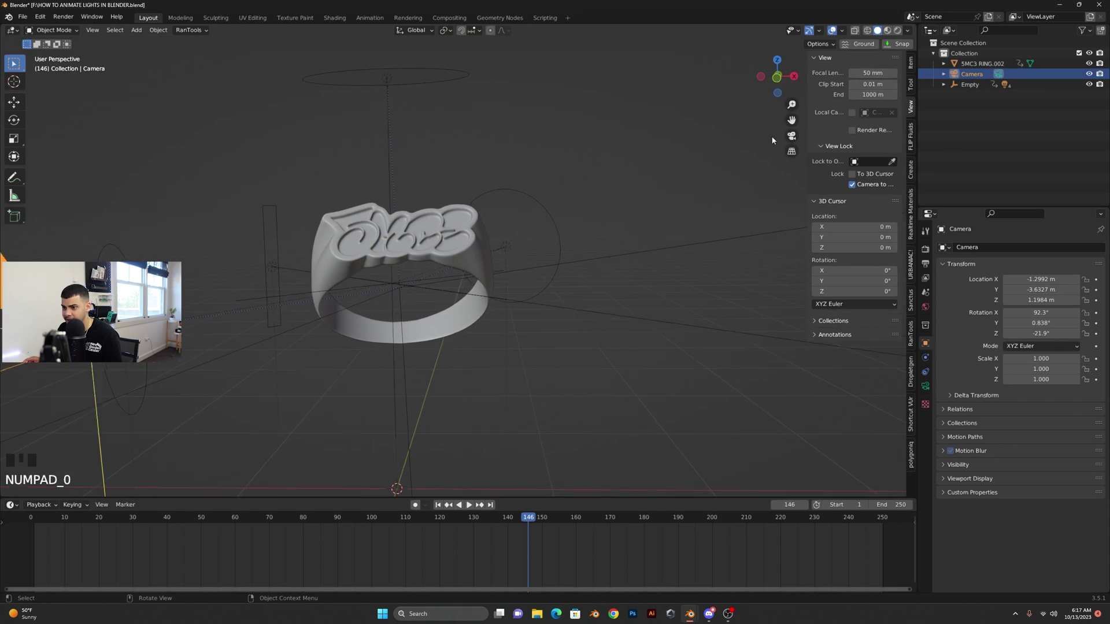